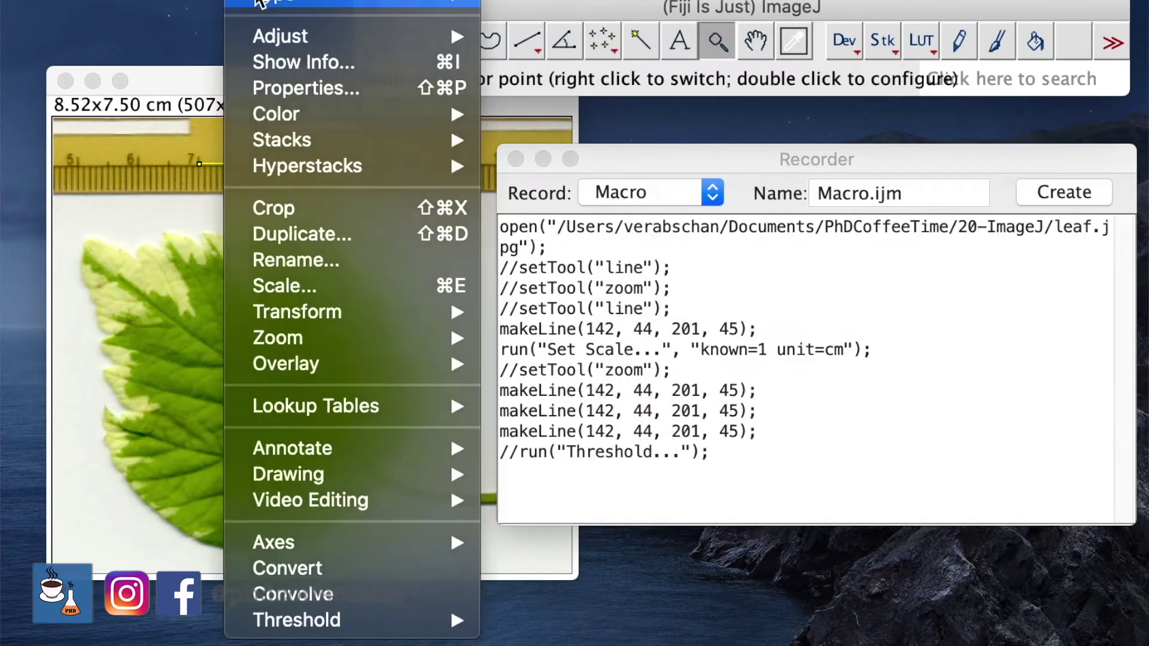
Convert the leaf image to 8-bit and apply a threshold to make a black leaf mask.
{"action": "left_click", "coordinate": [596, 12]}
{"action": "mouse_move", "coordinate": [393, 33]}
{"action": "left_click", "coordinate": [561, 114]}
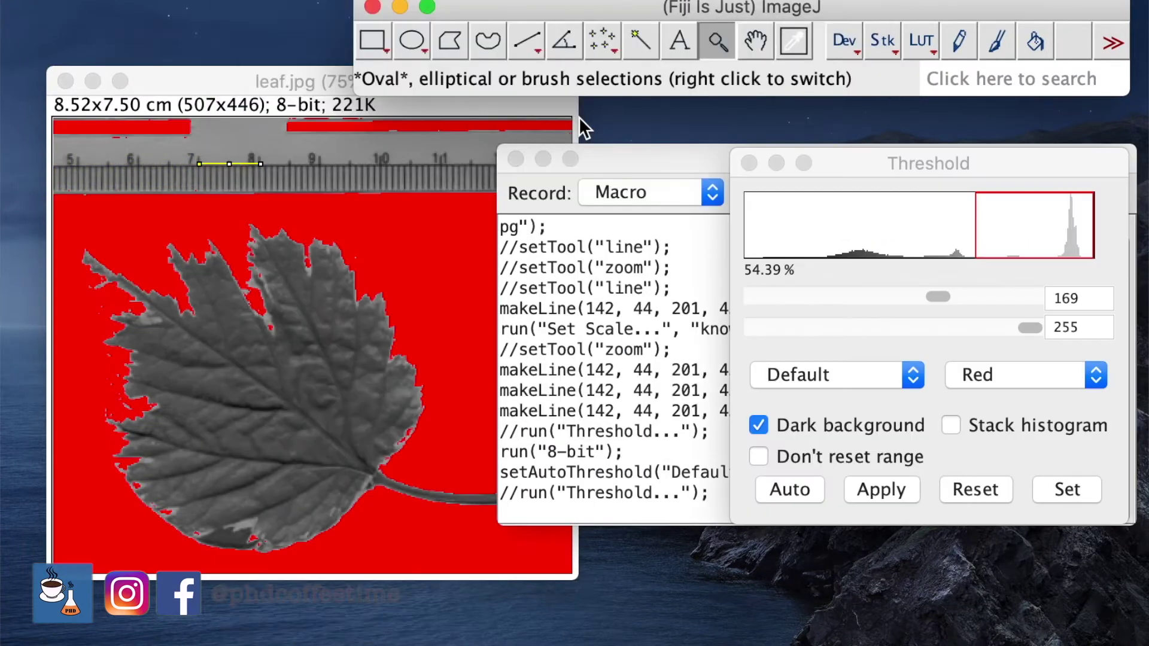
{"action": "left_click_drag", "start_coordinate": [944, 297], "coordinate": [998, 301]}
{"action": "left_click", "coordinate": [875, 488]}
{"action": "left_click", "coordinate": [753, 159]}
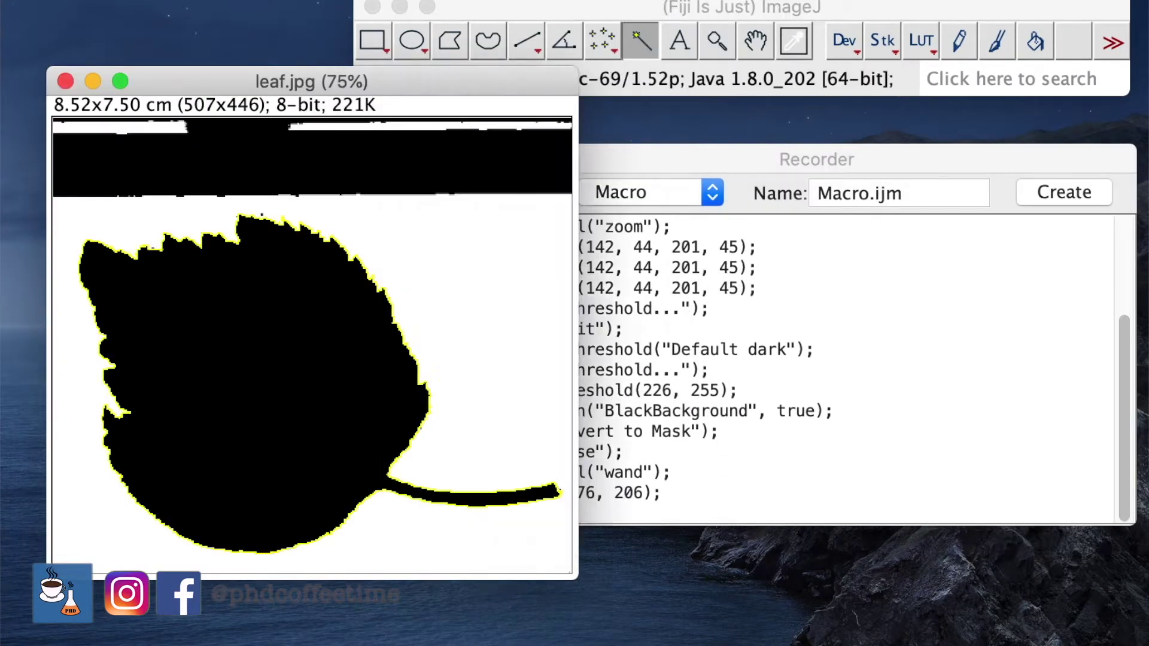
Delete the unneeded recorded lines and uncomment the setThreshold line in the macro editor.
{"action": "left_click_drag", "start_coordinate": [469, 139], "coordinate": [685, 178]}
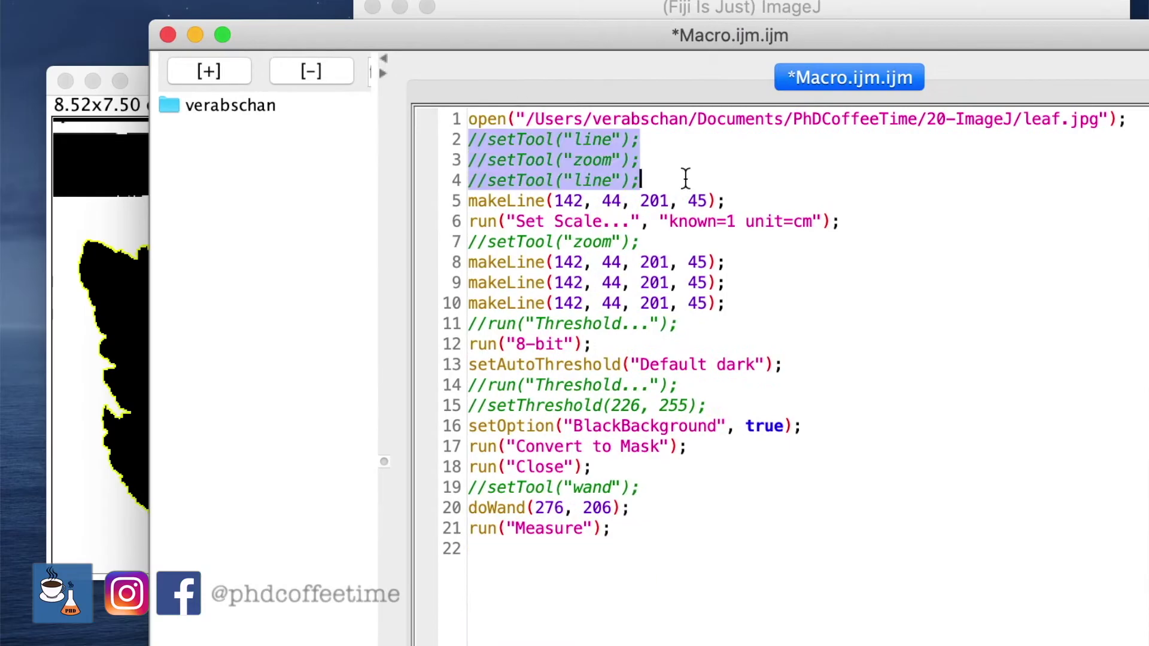
{"action": "key", "text": "BackSpace"}
{"action": "left_click_drag", "start_coordinate": [469, 180], "coordinate": [764, 259]}
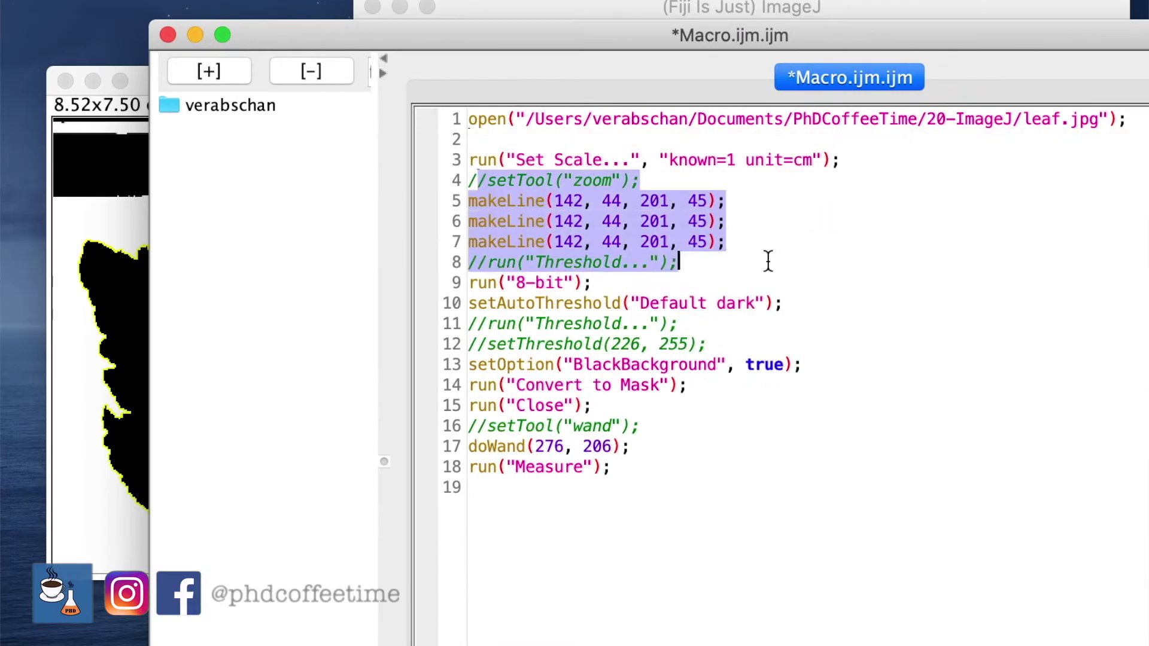
{"action": "key", "text": "BackSpace"}
{"action": "left_click", "coordinate": [723, 241]}
{"action": "key", "text": "shift+Home"}
{"action": "key", "text": "BackSpace"}
Remove the setAutoThreshold, Close and setTool lines, then run the trimmed macro on the leaf.
{"action": "key", "text": "BackSpace"}
{"action": "key", "text": "Delete"}
{"action": "key", "text": "Delete"}
{"action": "left_click", "coordinate": [472, 263]}
{"action": "left_click_drag", "start_coordinate": [468, 221], "coordinate": [781, 220]}
{"action": "key", "text": "BackSpace"}
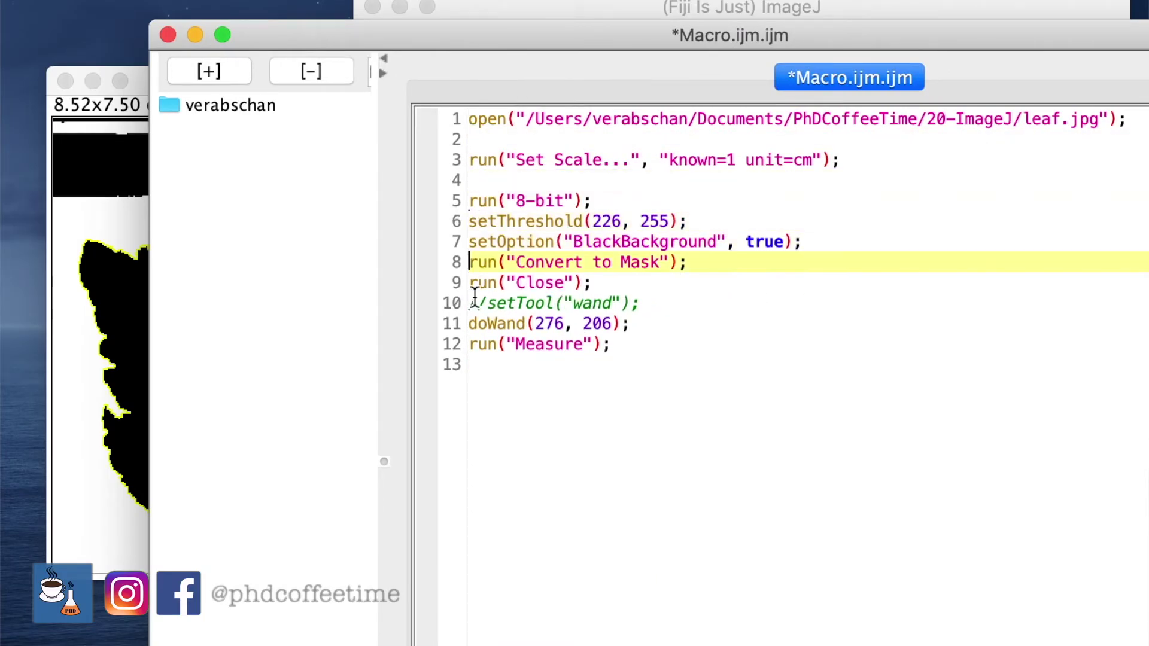
{"action": "left_click_drag", "start_coordinate": [468, 283], "coordinate": [639, 303]}
{"action": "key", "text": "BackSpace"}
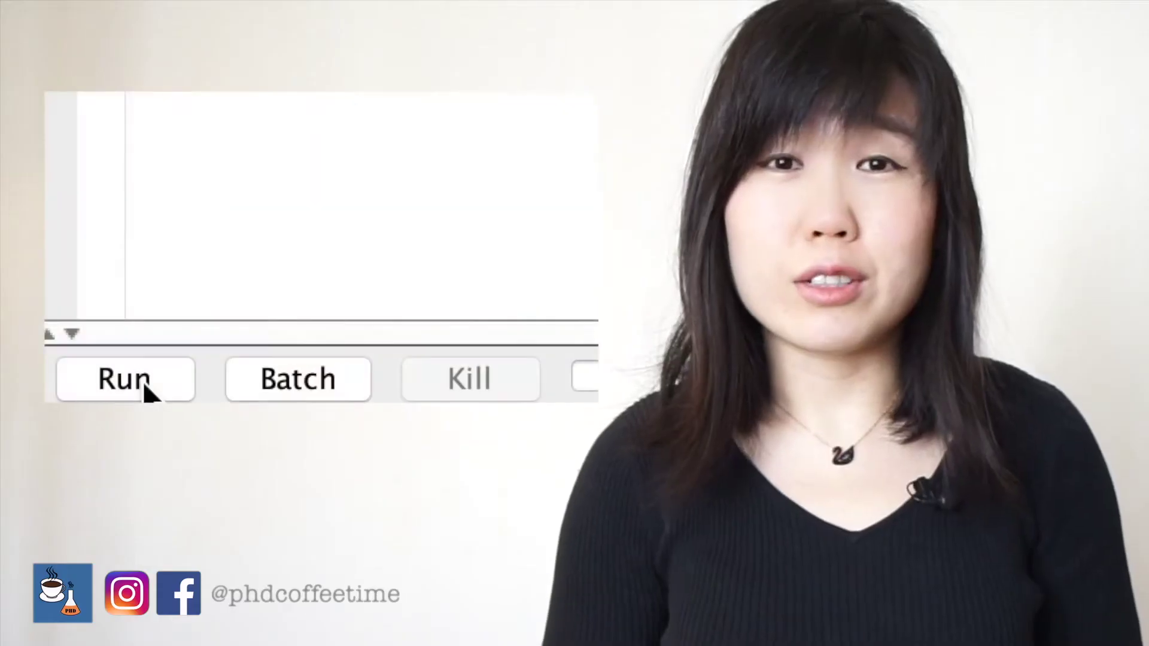
{"action": "left_click", "coordinate": [142, 381]}
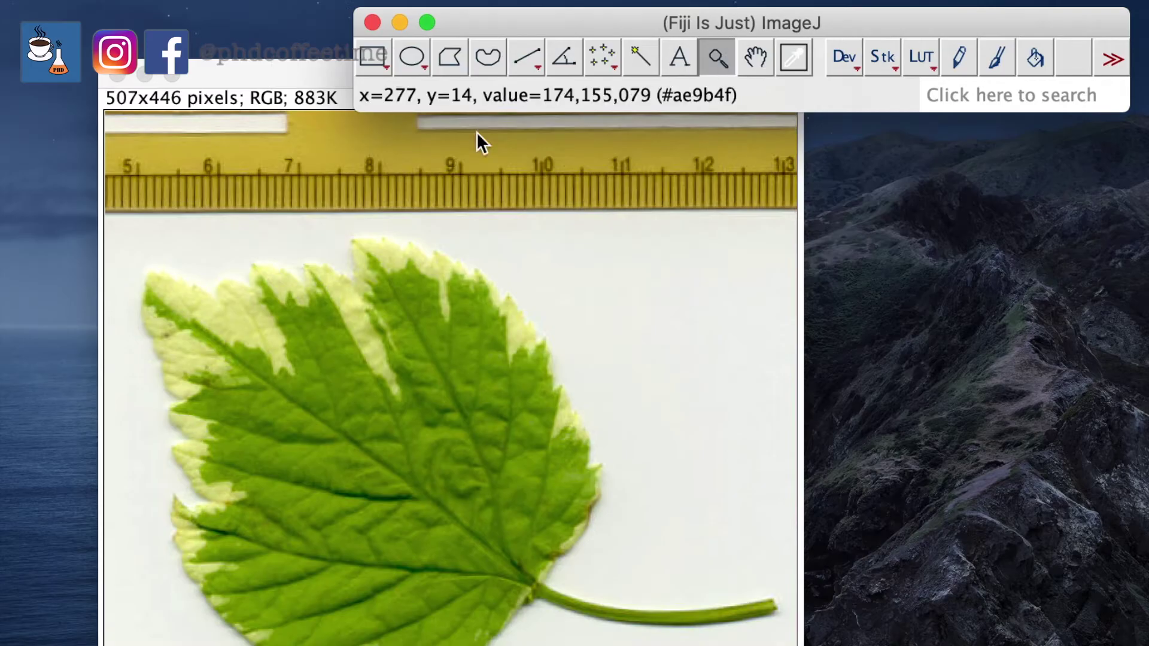
Draw a line on the ruler from 8 to 9 and set the scale to 1 cm (58.0022 pixels/cm).
{"action": "left_click", "coordinate": [476, 137]}
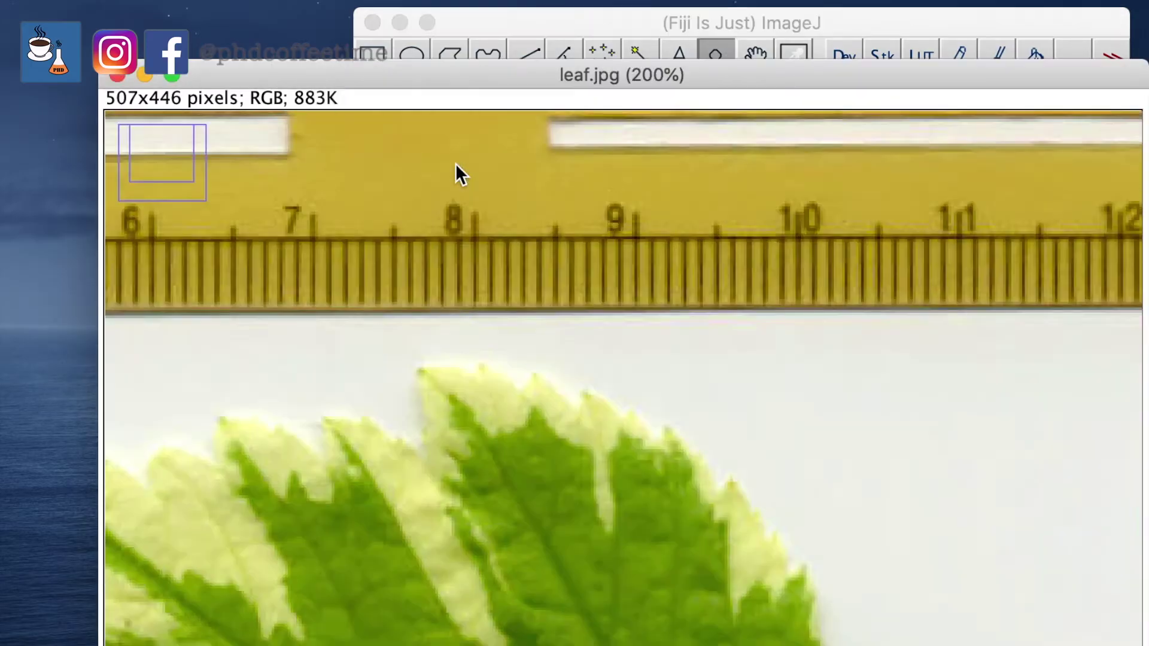
{"action": "left_click", "coordinate": [528, 54]}
{"action": "left_click_drag", "start_coordinate": [475, 235], "coordinate": [636, 234]}
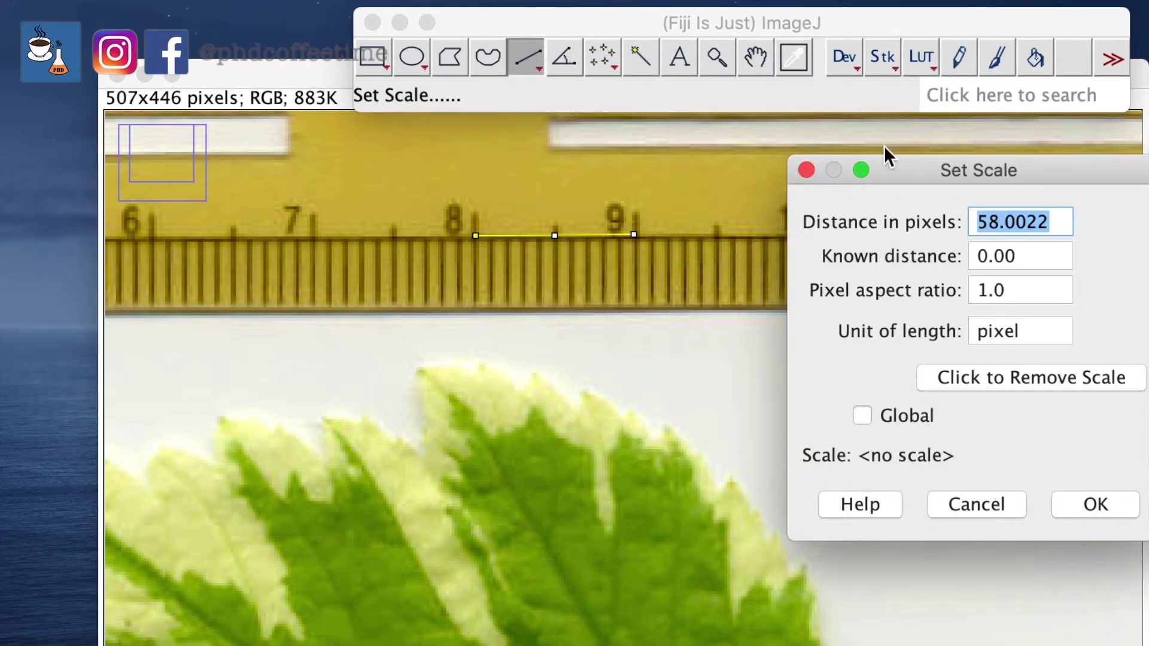
{"action": "left_click_drag", "start_coordinate": [886, 160], "coordinate": [799, 180]}
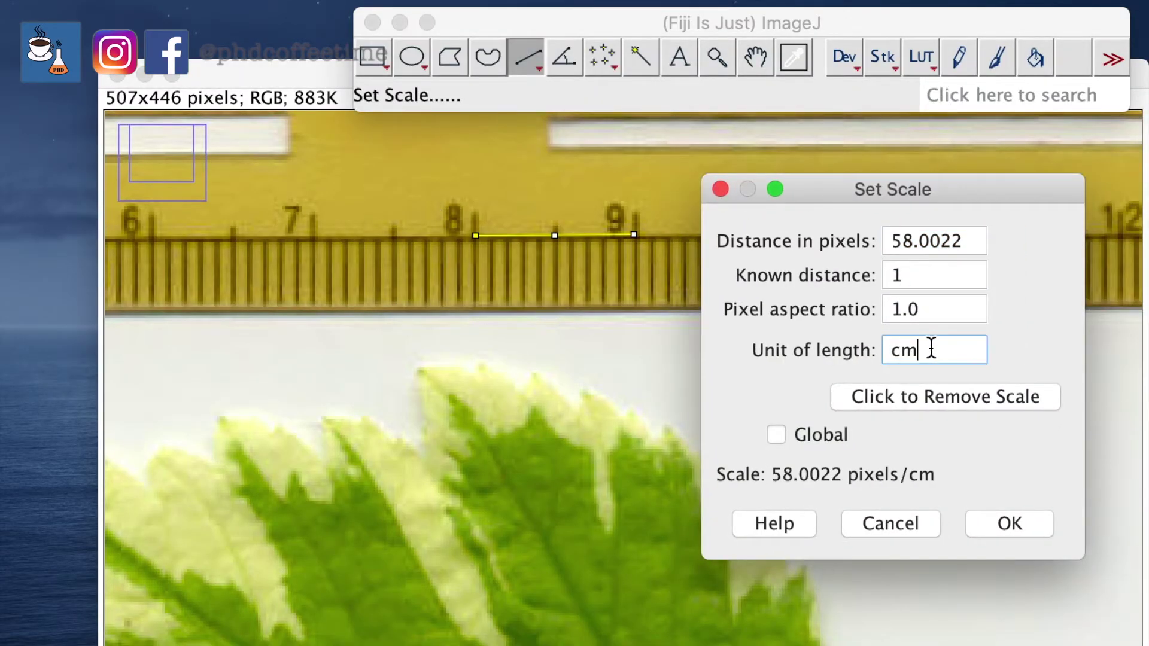
{"action": "left_click", "coordinate": [1071, 366]}
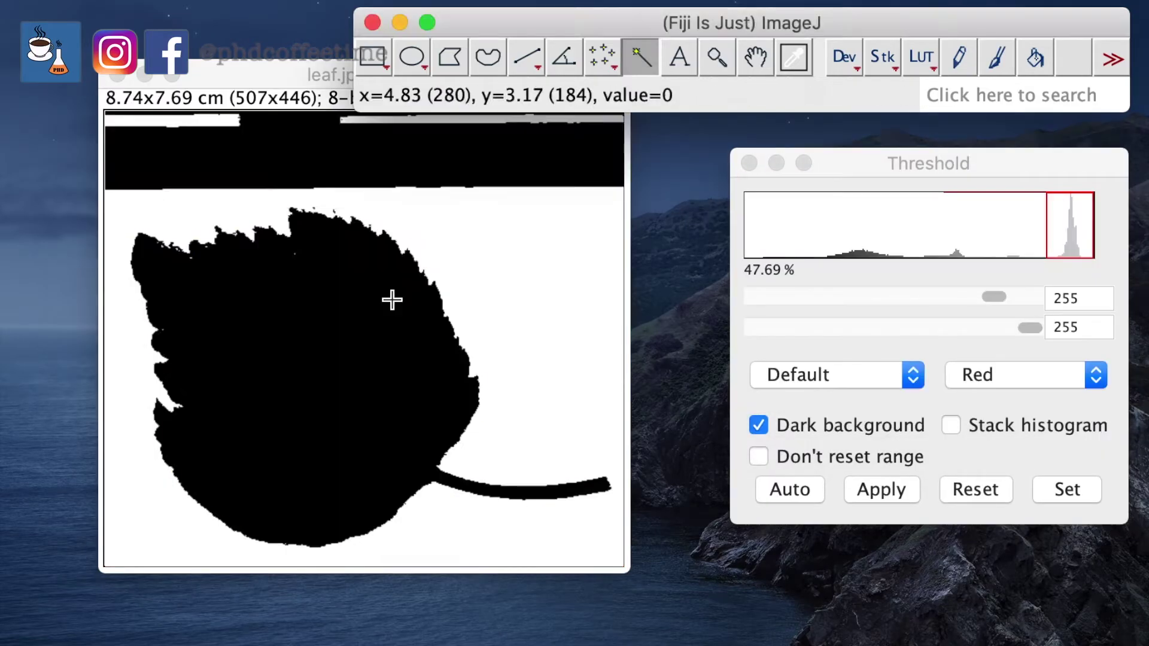
Wand-select the leaf and measure its area as 24.888.
{"action": "left_click", "coordinate": [389, 299]}
{"action": "key", "text": "ctrl+m"}
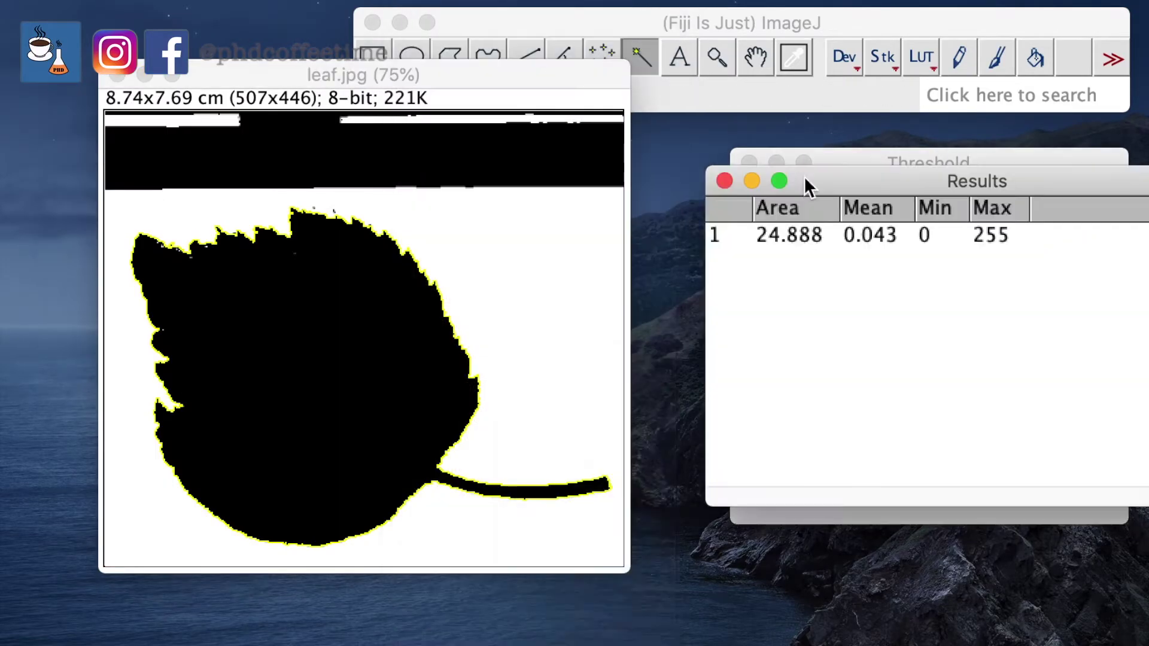
{"action": "left_click_drag", "start_coordinate": [803, 176], "coordinate": [651, 369]}
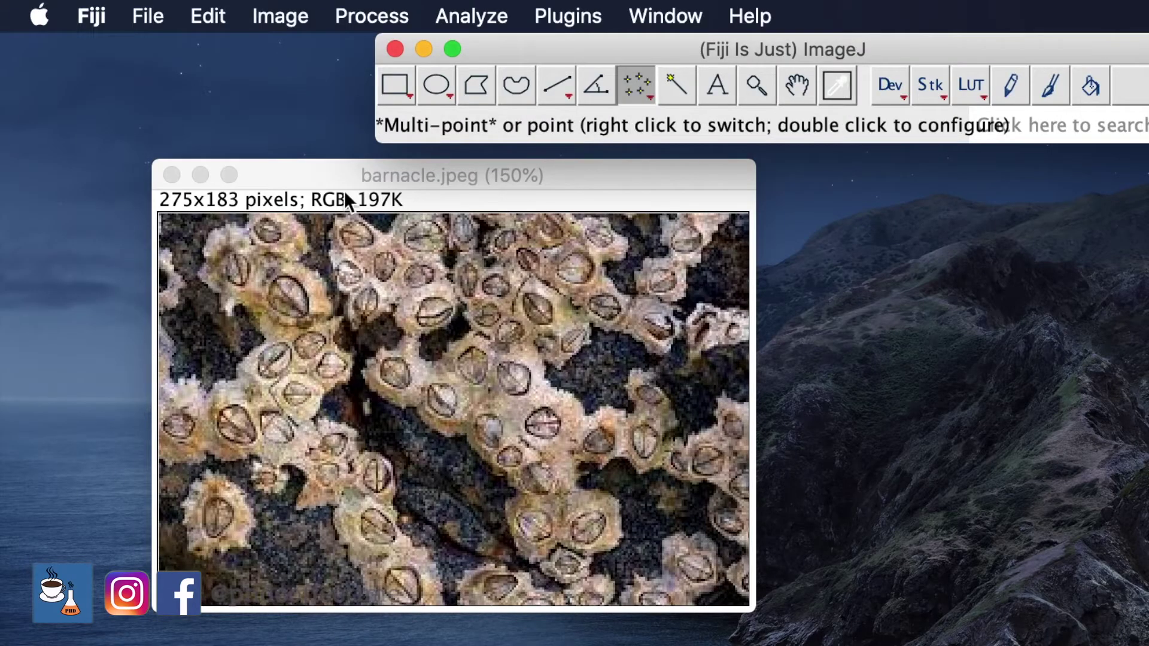
Mark four barnacles with multi-point markers and measure them into the results table.
{"action": "left_click", "coordinate": [273, 231]}
{"action": "left_click", "coordinate": [233, 277]}
{"action": "left_click", "coordinate": [301, 305]}
{"action": "left_click", "coordinate": [277, 365]}
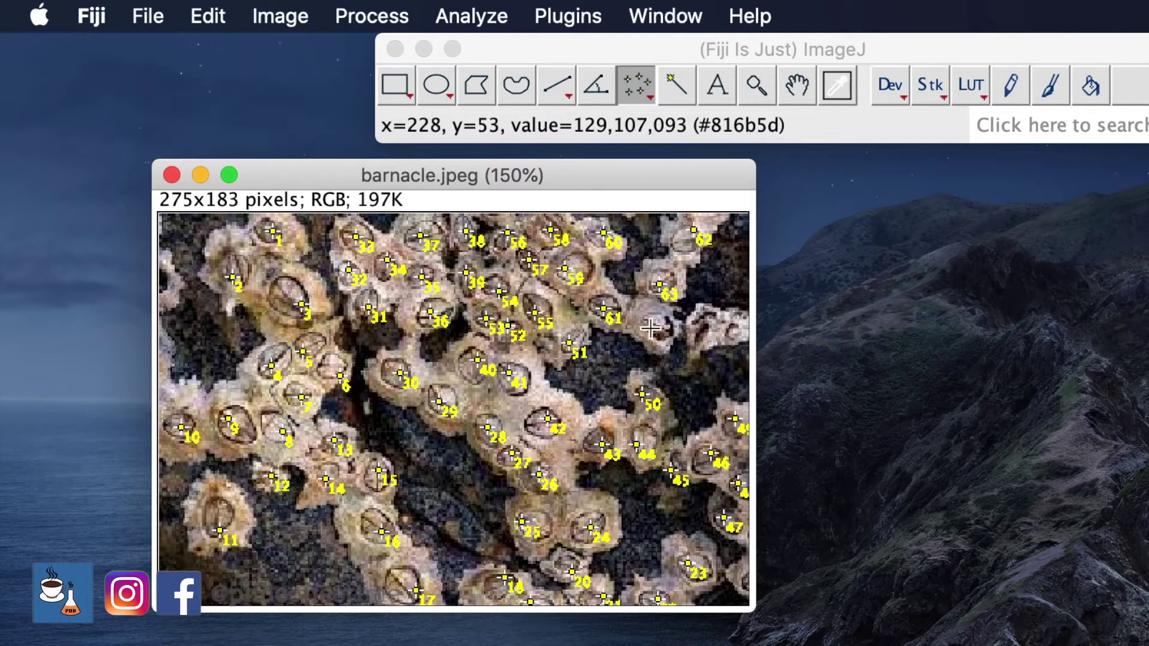
{"action": "key", "text": "super+m"}
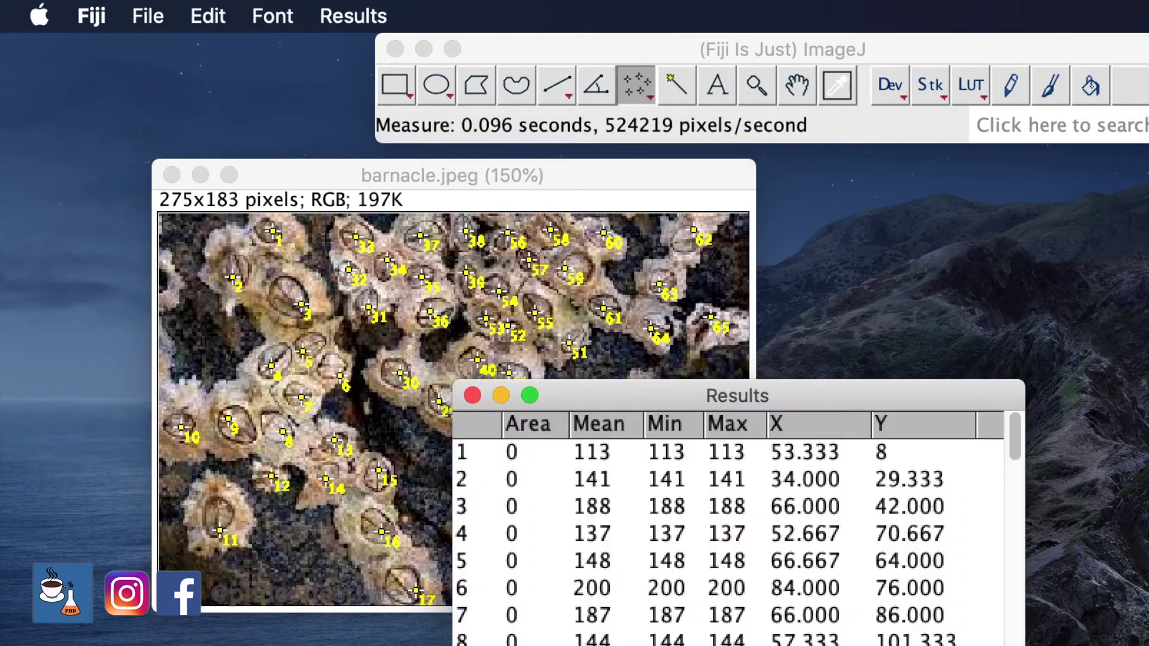
{"action": "scroll", "coordinate": [742, 544], "scroll_direction": "down", "scroll_amount": 10}
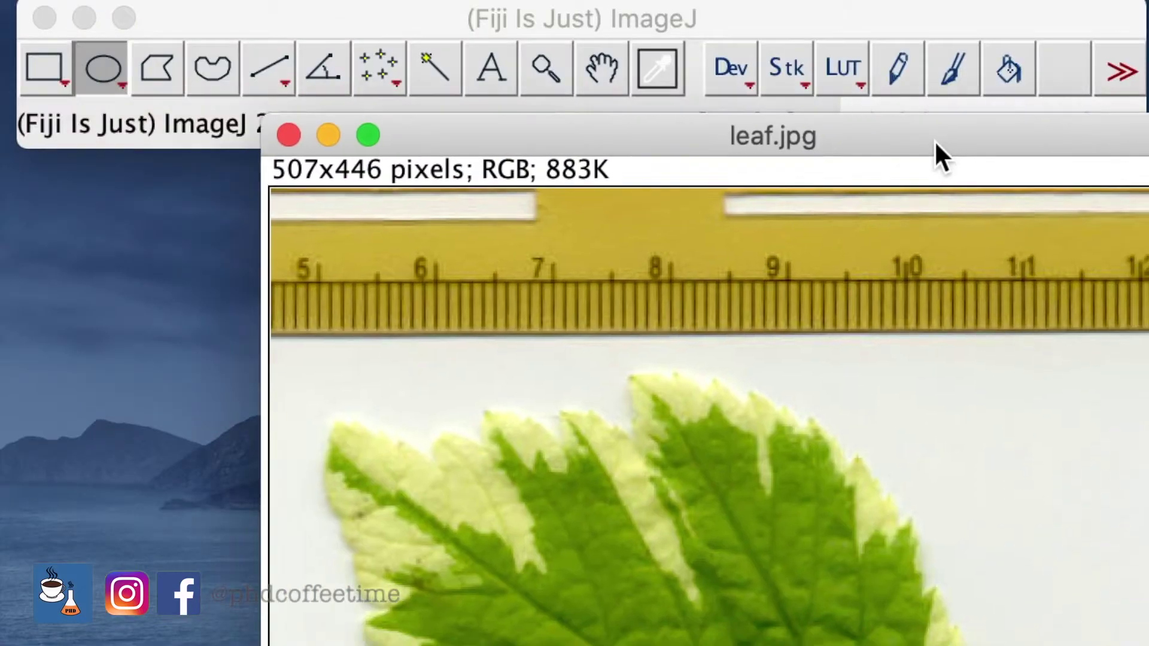
{"action": "left_click_drag", "start_coordinate": [935, 144], "coordinate": [741, 170]}
Measure the thresholded leaf's area and step through the slices of the head stack.
{"action": "left_click", "coordinate": [736, 126]}
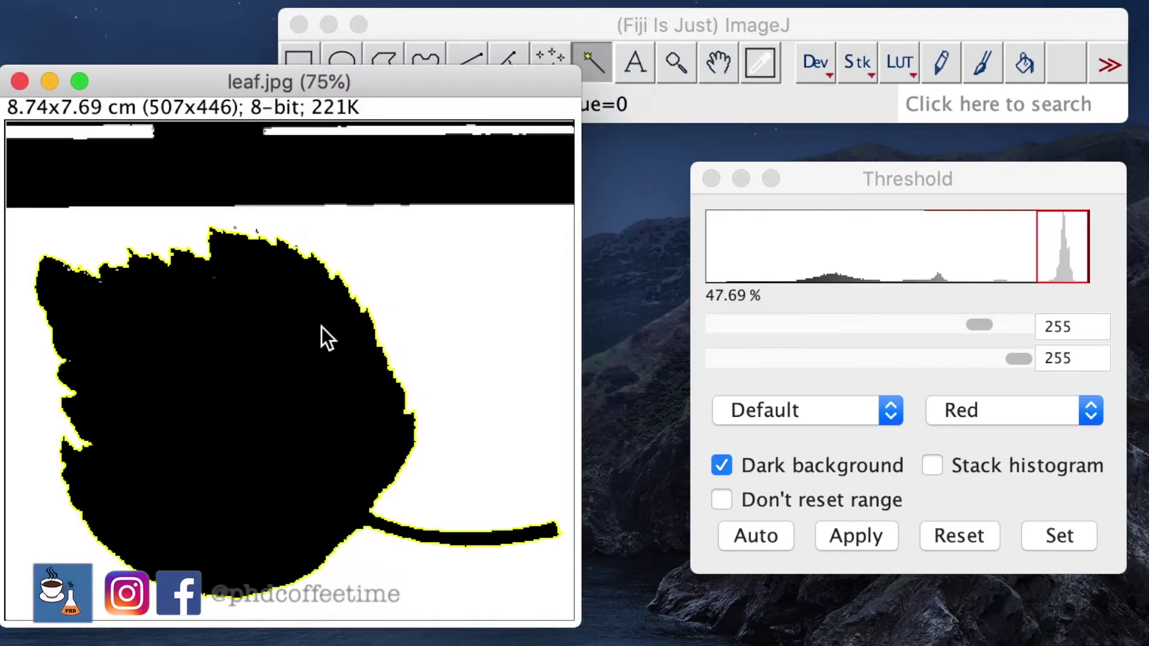
{"action": "key", "text": "super+m"}
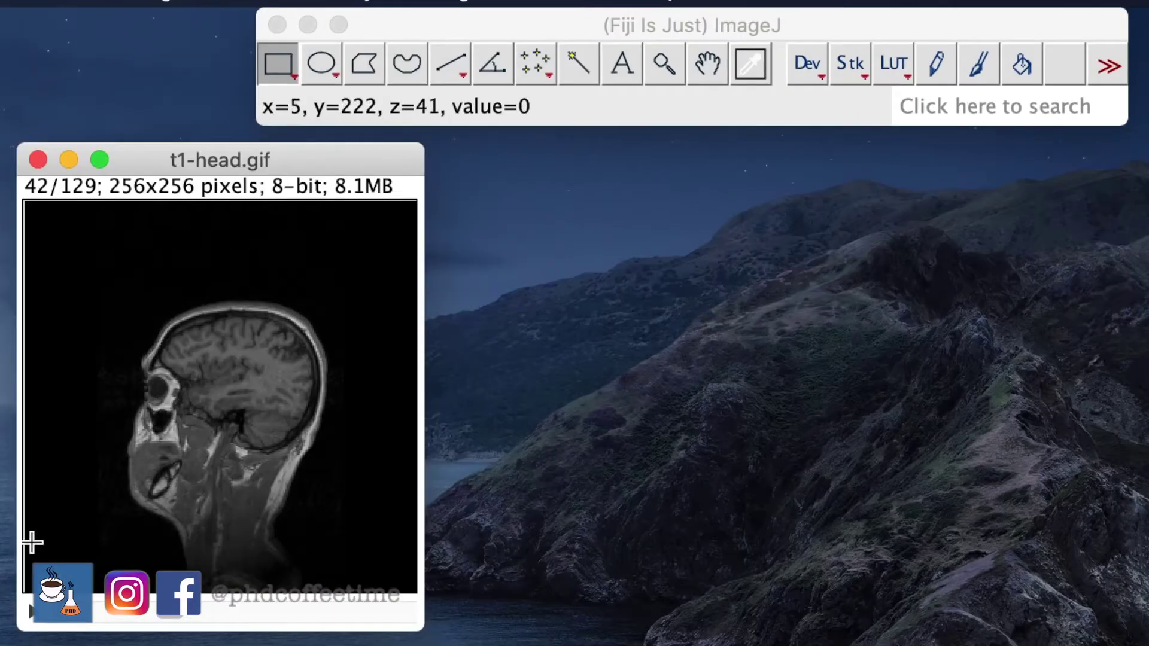
{"action": "left_click_drag", "start_coordinate": [159, 613], "coordinate": [85, 622]}
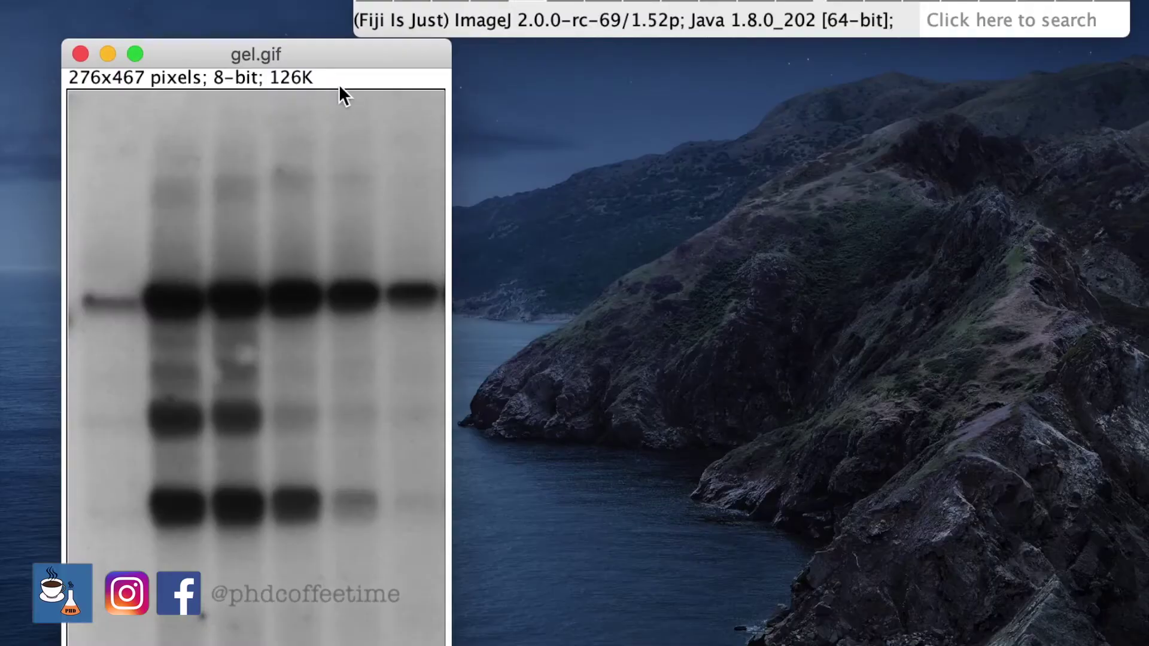
Reposition the gel image window and zoom in twice on its bands.
{"action": "left_click_drag", "start_coordinate": [339, 84], "coordinate": [404, 58]}
{"action": "key", "text": "plus"}
{"action": "key", "text": "plus"}
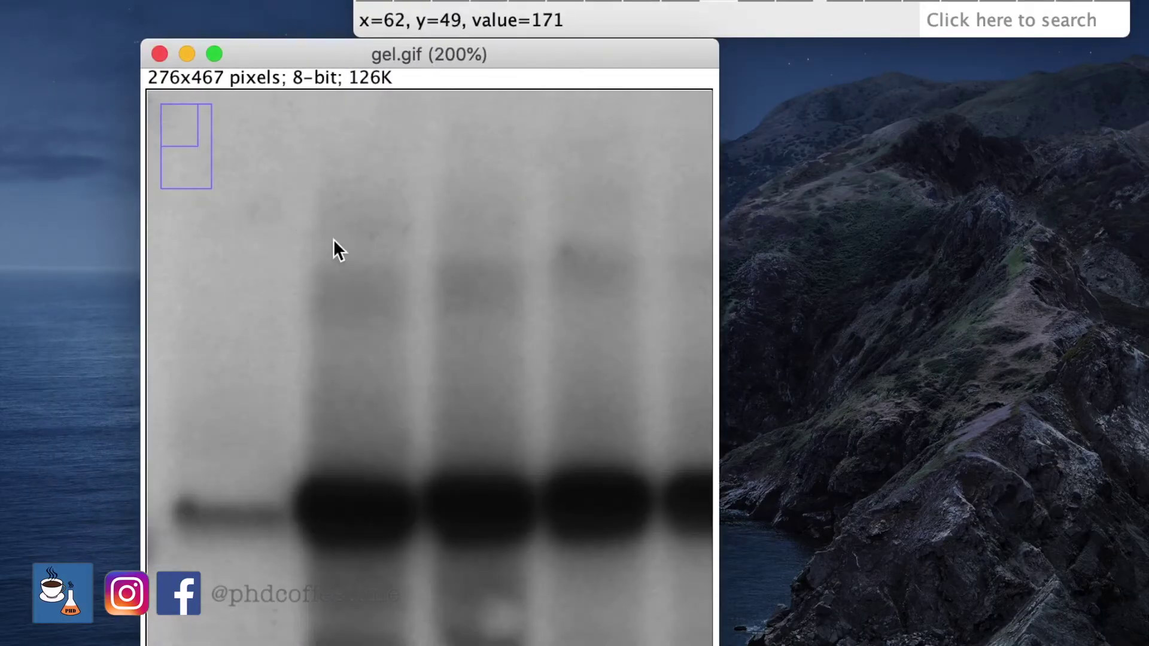
{"action": "key", "text": "plus"}
{"action": "key", "text": "plus"}
{"action": "key", "text": "plus"}
{"action": "key", "text": "plus"}
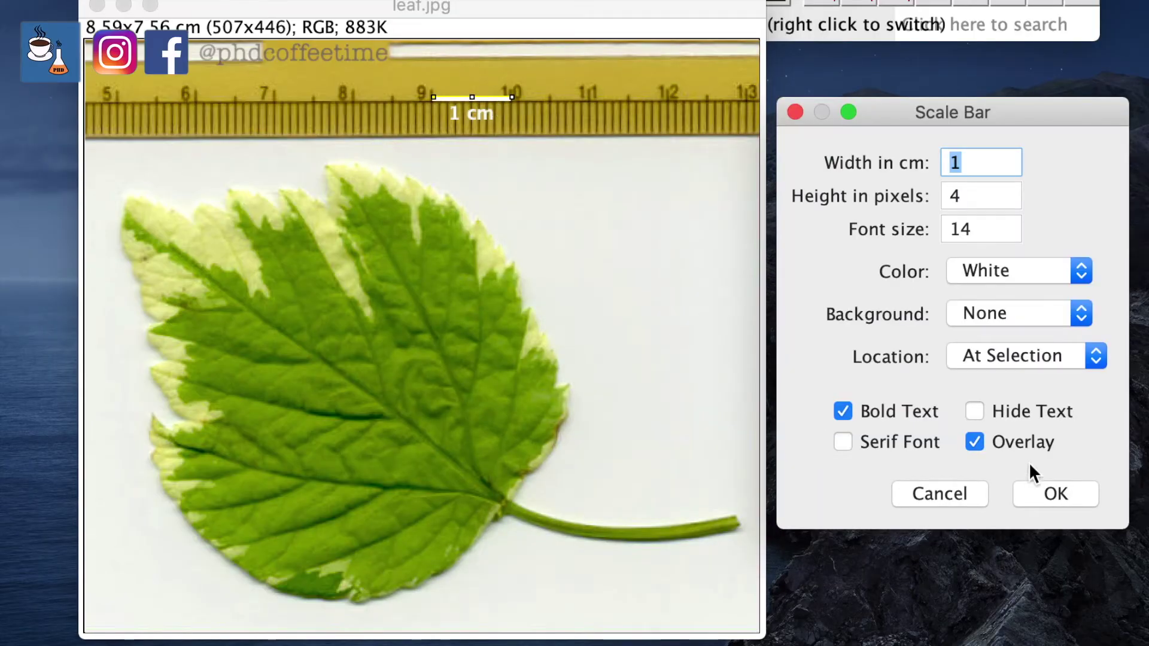
Add a scale bar at the lower right with height 10, font size 30 and dark grey colour.
{"action": "left_click", "coordinate": [1038, 356]}
{"action": "left_click", "coordinate": [1049, 286]}
{"action": "left_click", "coordinate": [967, 202]}
{"action": "key", "text": "BackSpace"}
{"action": "type", "text": "10"}
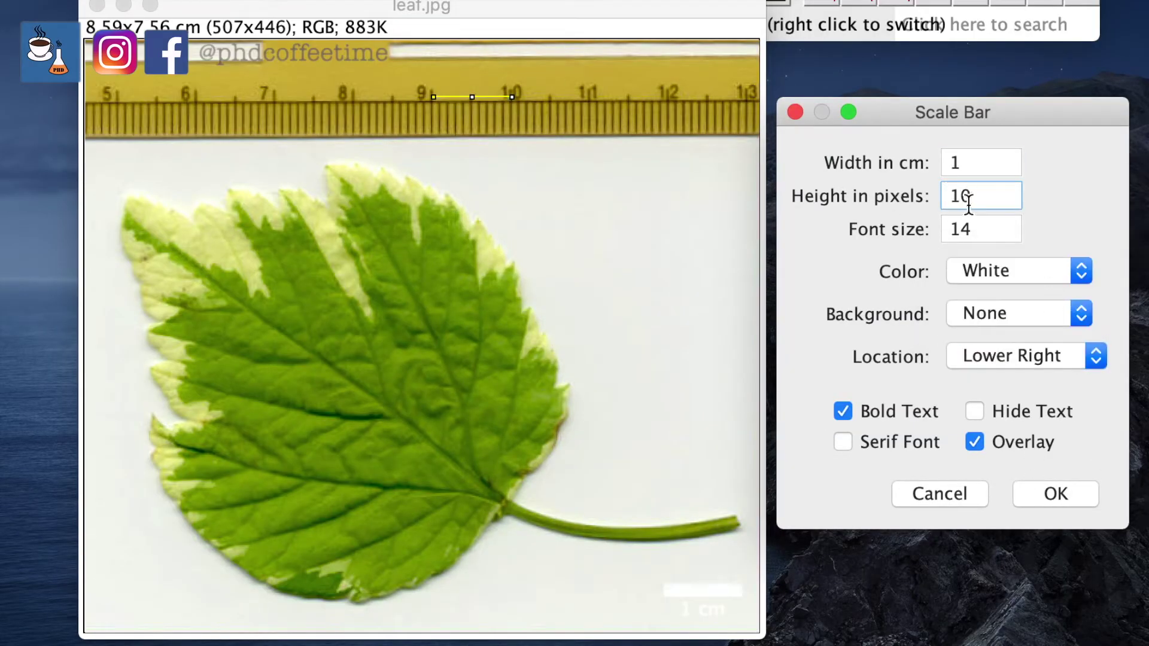
{"action": "double_click", "coordinate": [981, 236]}
{"action": "type", "text": "20"}
{"action": "type", "text": "30"}
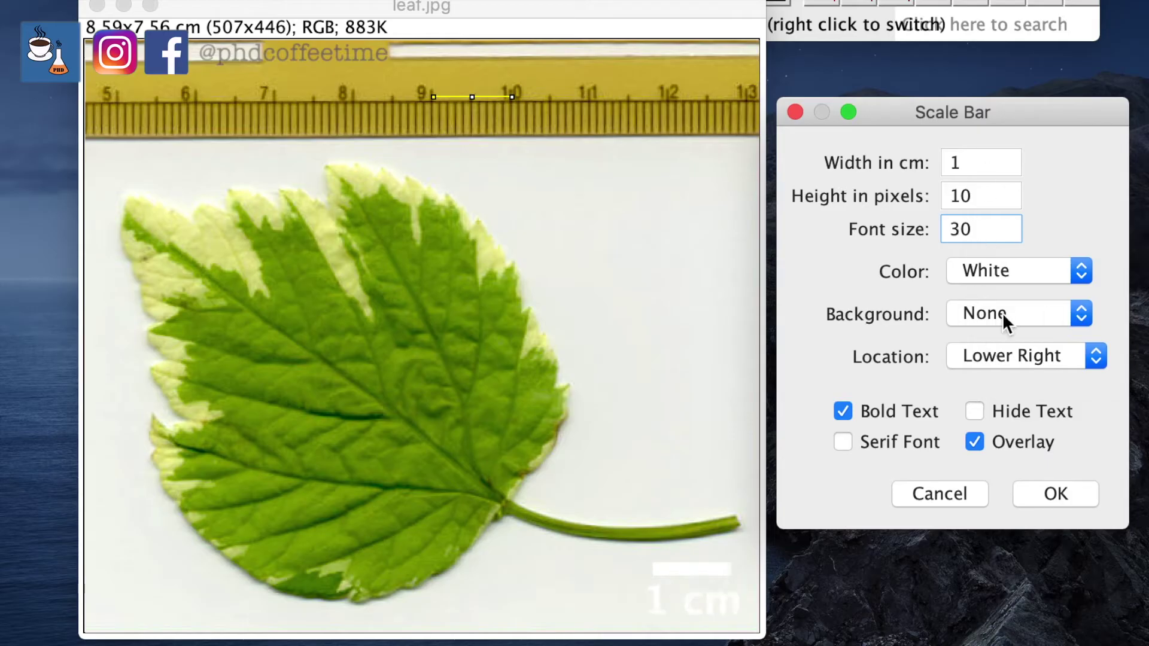
{"action": "left_click", "coordinate": [1017, 271]}
{"action": "left_click", "coordinate": [1008, 392]}
{"action": "left_click", "coordinate": [1055, 494]}
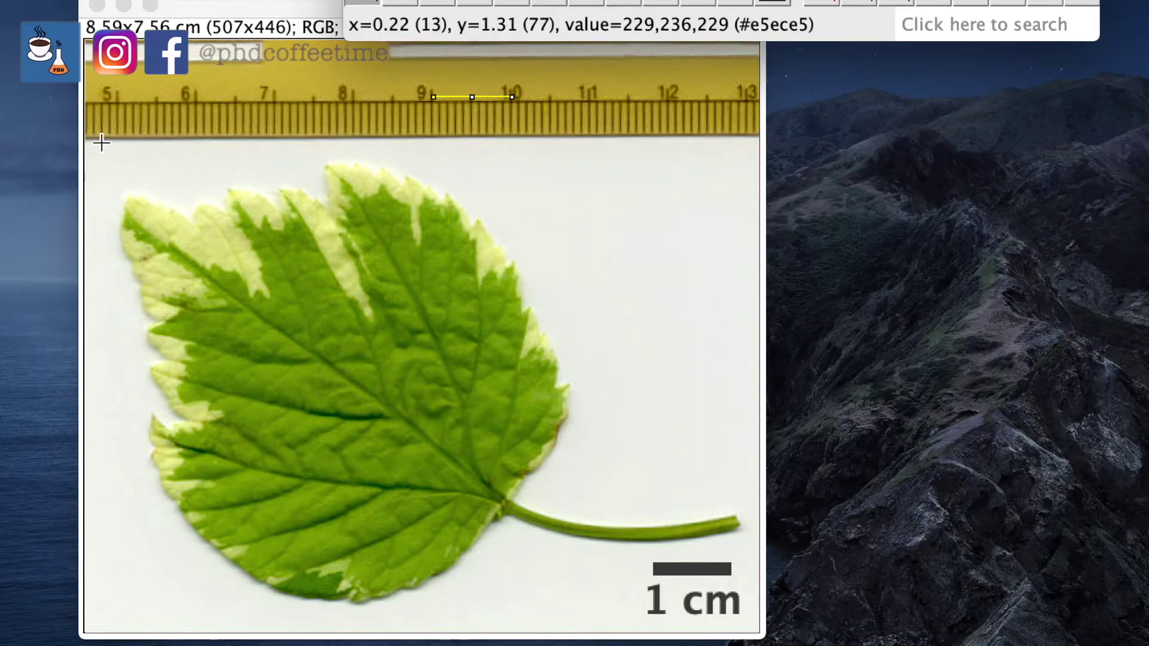
Crop the image to the leaf area below the ruler and start saving it.
{"action": "left_click_drag", "start_coordinate": [99, 144], "coordinate": [755, 621]}
{"action": "left_click", "coordinate": [339, 165]}
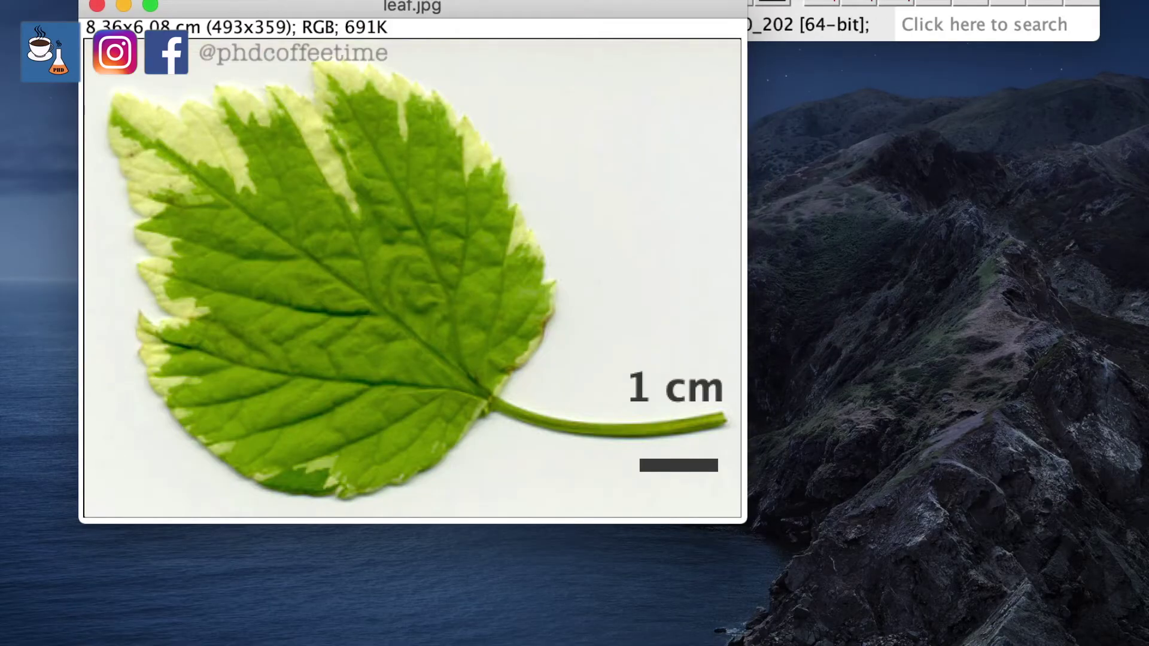
{"action": "left_click", "coordinate": [173, 1]}
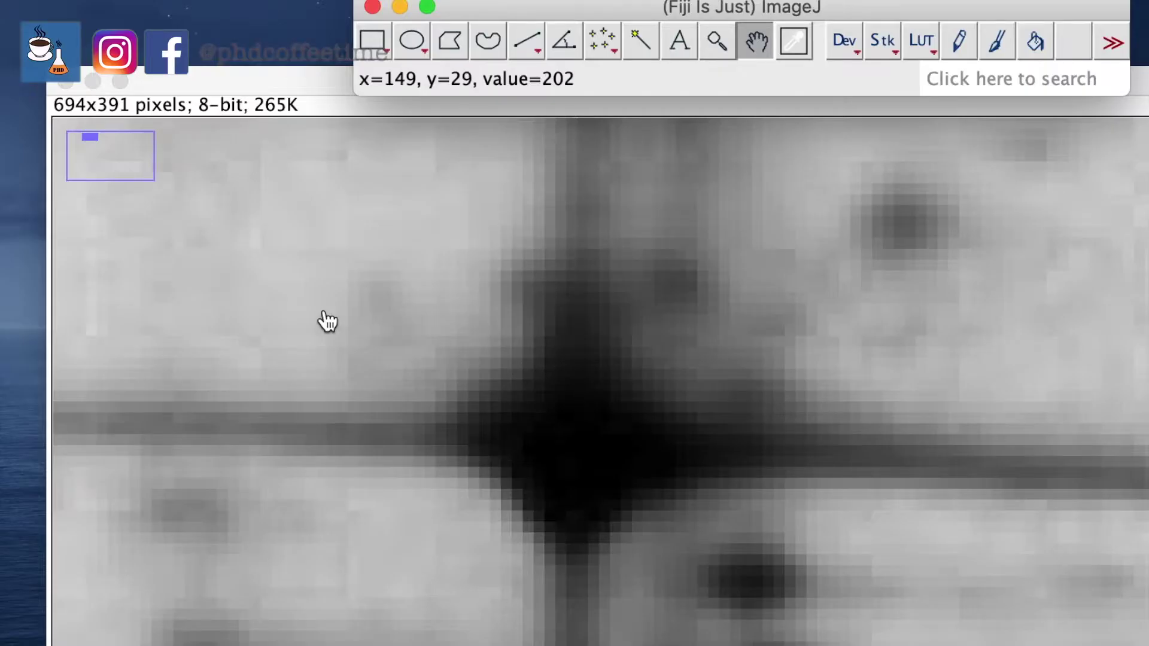
Zoom further into the dark gel spot with the magnifier, then pick the Hand tool.
{"action": "left_click", "coordinate": [526, 41]}
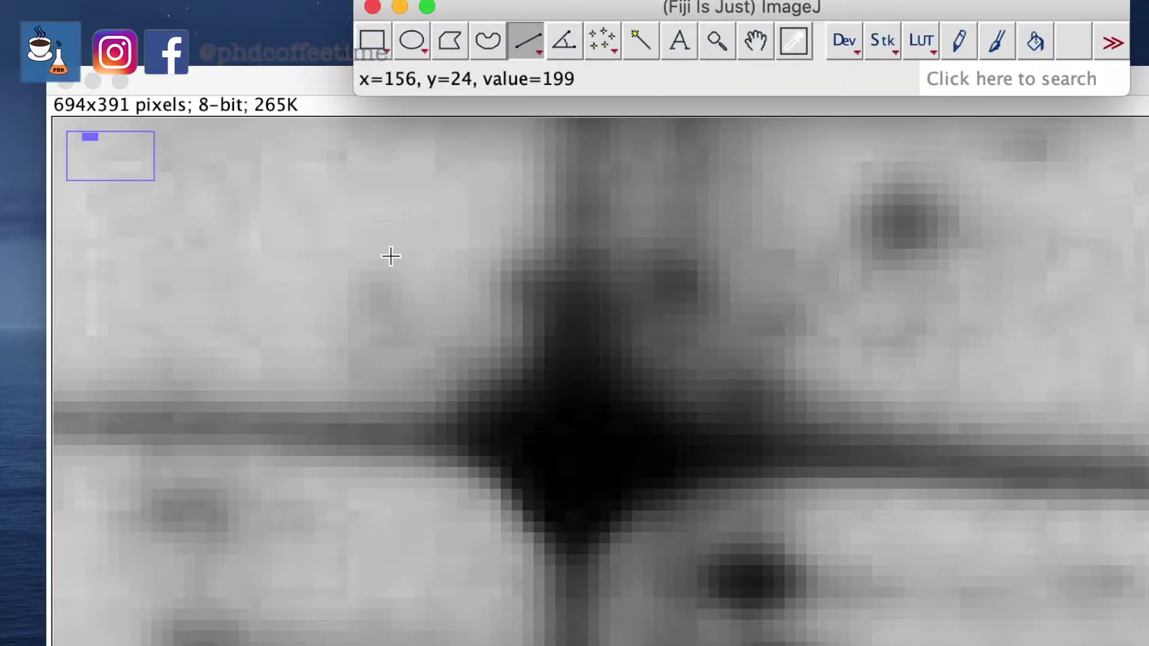
{"action": "left_click", "coordinate": [717, 41]}
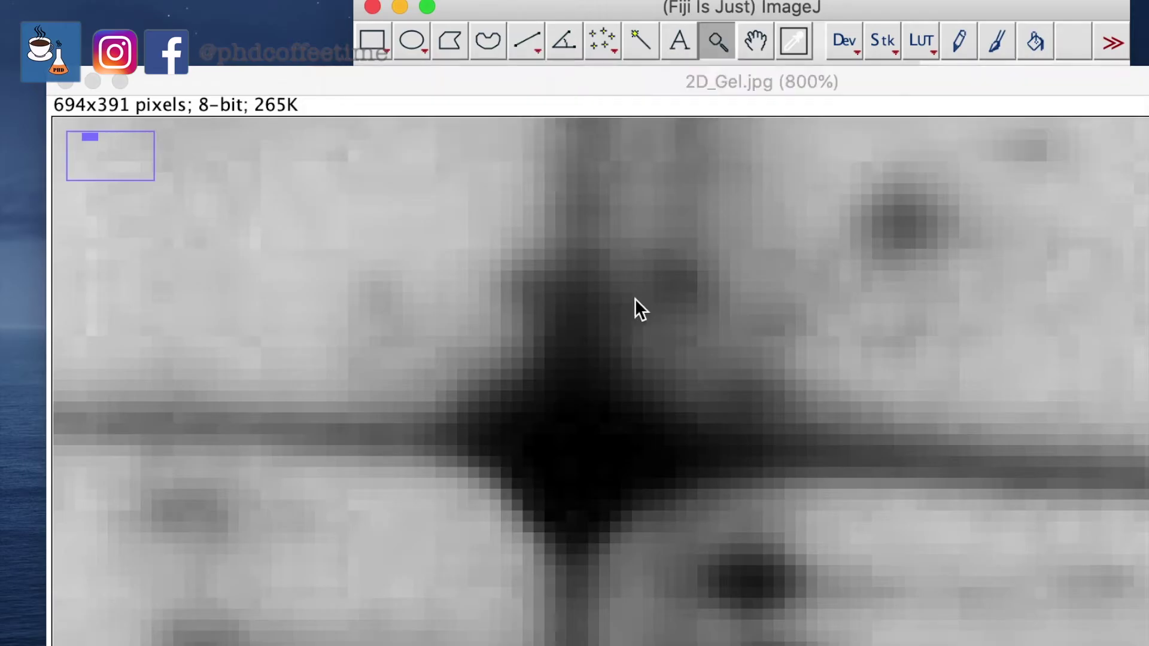
{"action": "left_click", "coordinate": [595, 448]}
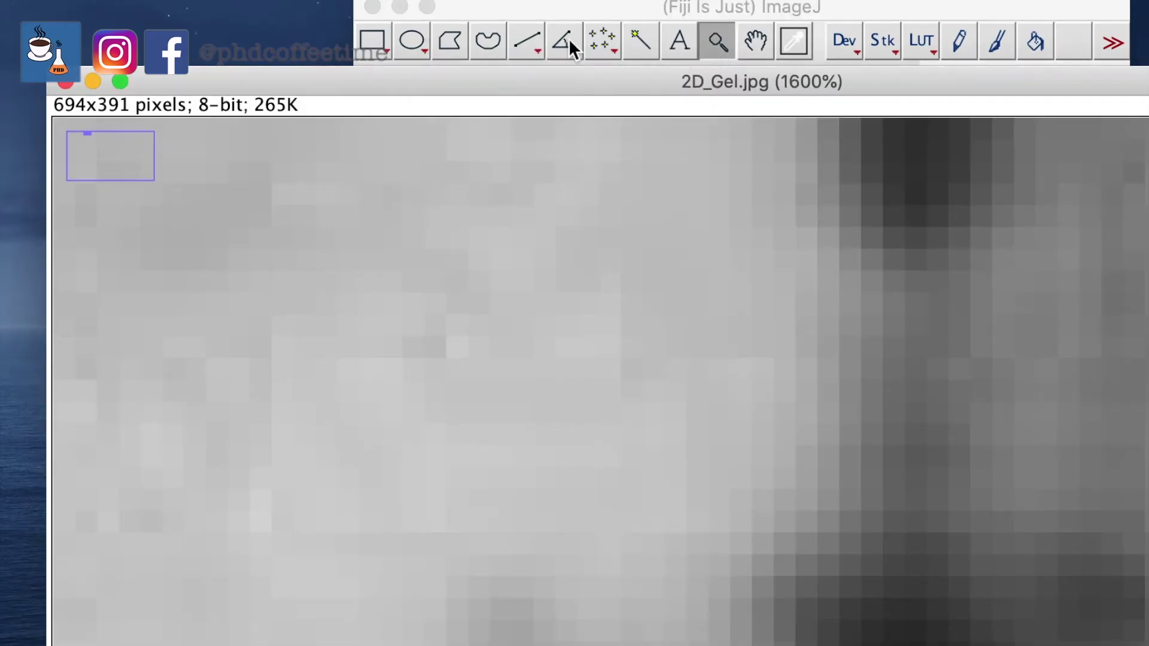
{"action": "left_click", "coordinate": [745, 45]}
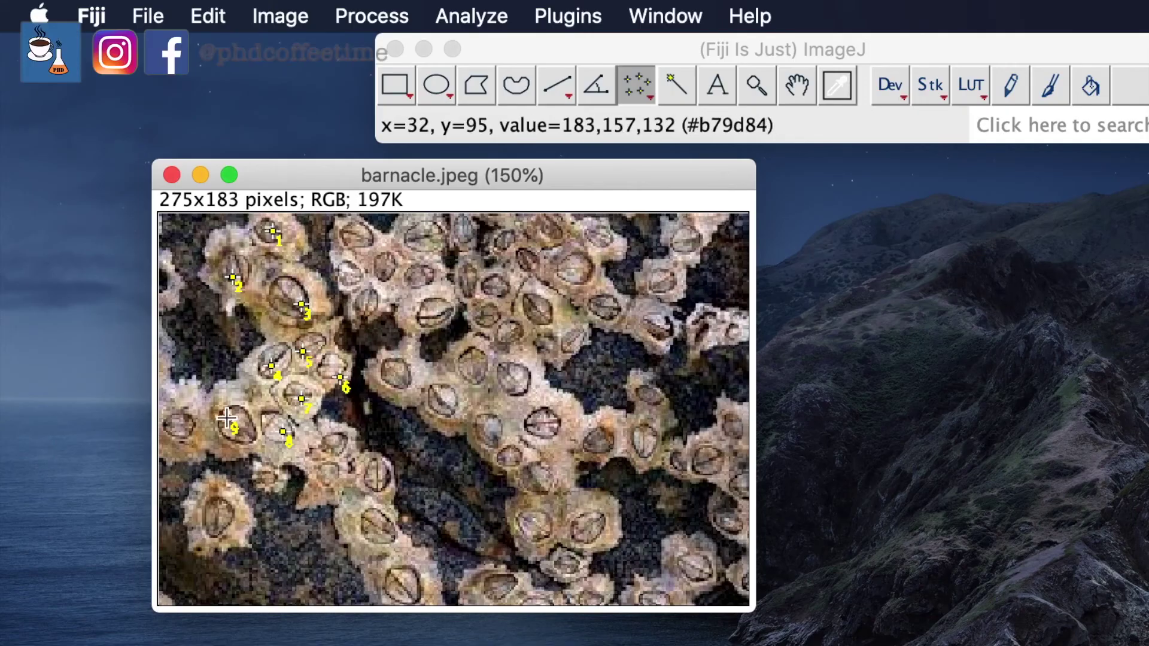
Place two more numbered points on barnacles in barnacle.jpeg.
{"action": "left_click", "coordinate": [220, 529]}
{"action": "left_click", "coordinate": [272, 477]}
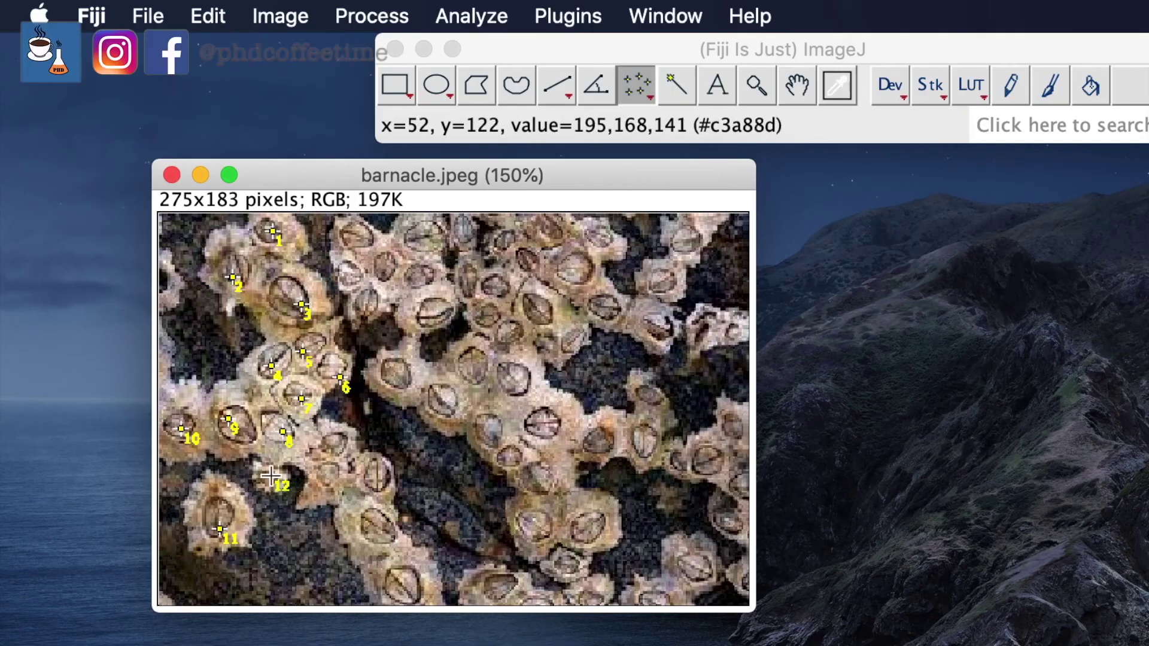
Mark the barnacles along the bottom edge and up the middle of the image.
{"action": "left_click", "coordinate": [334, 441]}
{"action": "left_click", "coordinate": [326, 482]}
{"action": "left_click", "coordinate": [377, 471]}
{"action": "left_click", "coordinate": [381, 532]}
{"action": "left_click", "coordinate": [416, 590]}
{"action": "left_click", "coordinate": [504, 576]}
{"action": "left_click", "coordinate": [530, 602]}
{"action": "left_click", "coordinate": [572, 572]}
{"action": "left_click", "coordinate": [603, 595]}
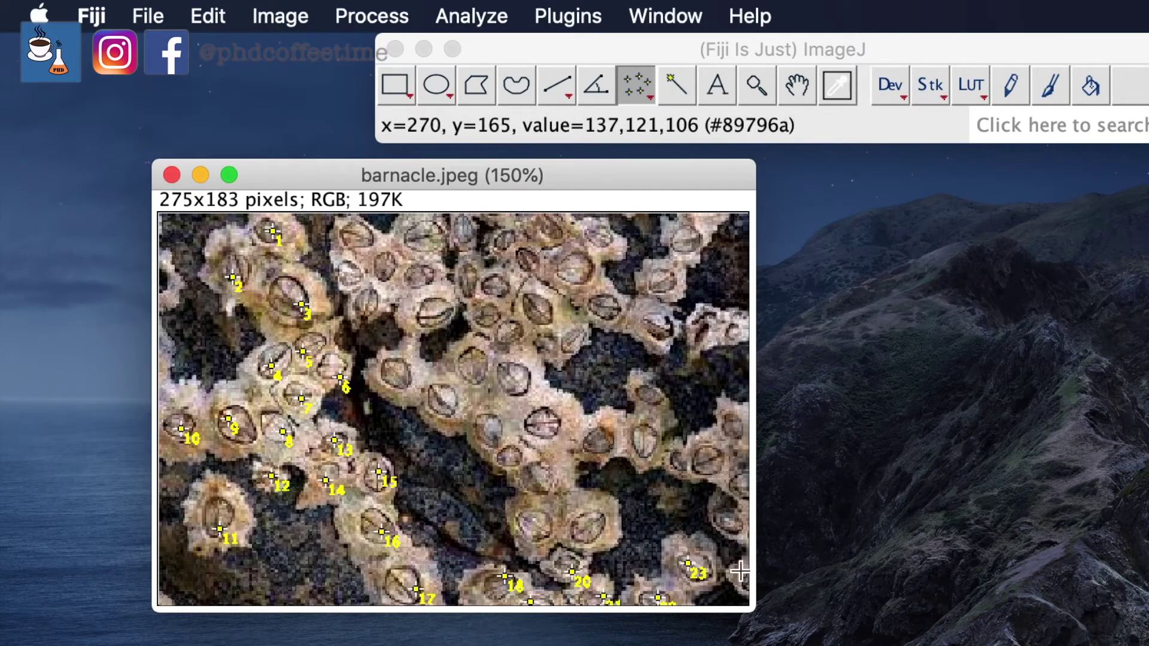
{"action": "left_click", "coordinate": [590, 528]}
{"action": "left_click", "coordinate": [539, 476]}
{"action": "left_click", "coordinate": [512, 454]}
{"action": "left_click", "coordinate": [488, 428]}
{"action": "left_click", "coordinate": [439, 402]}
{"action": "left_click", "coordinate": [368, 305]}
{"action": "left_click", "coordinate": [348, 269]}
{"action": "left_click", "coordinate": [388, 262]}
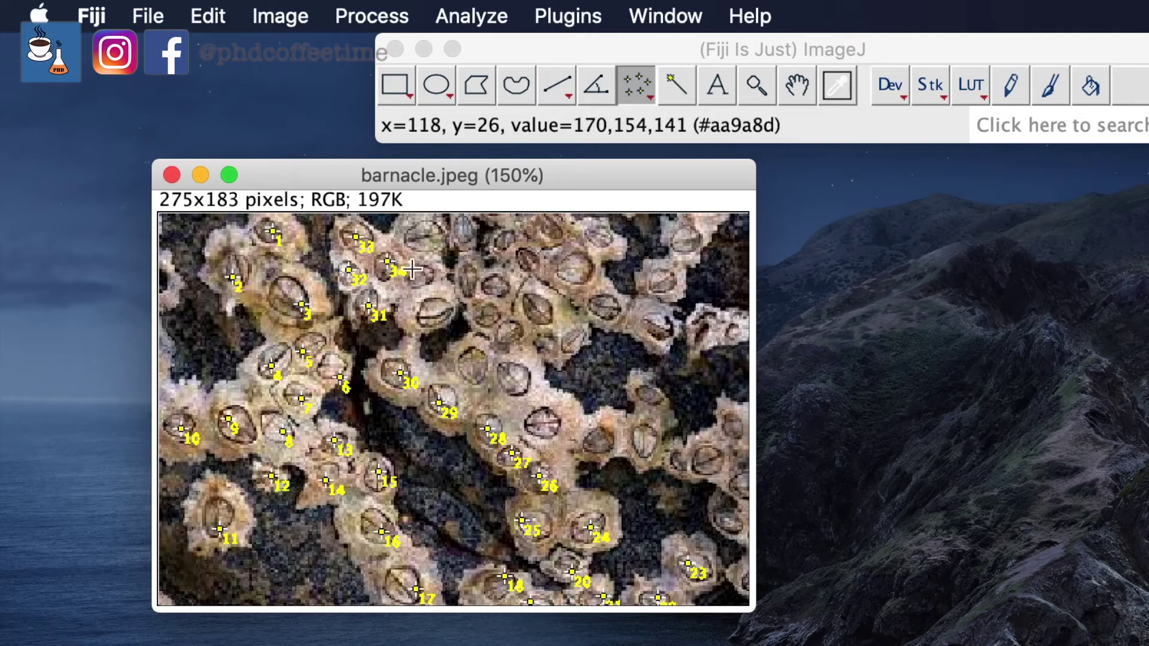
Mark the remaining right and upper-right barnacles up to 64 and measure all points.
{"action": "left_click", "coordinate": [467, 231]}
{"action": "left_click", "coordinate": [466, 272]}
{"action": "left_click", "coordinate": [477, 359]}
{"action": "left_click", "coordinate": [509, 374]}
{"action": "left_click", "coordinate": [547, 419]}
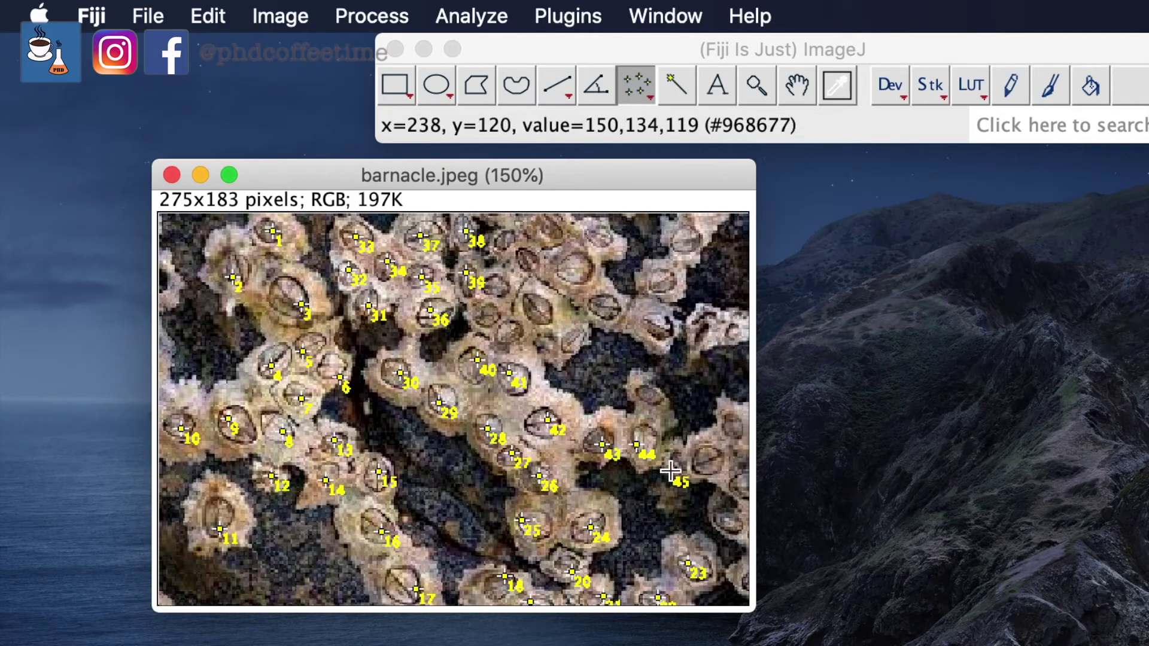
{"action": "left_click", "coordinate": [737, 482]}
{"action": "left_click", "coordinate": [641, 394]}
{"action": "left_click", "coordinate": [568, 343]}
{"action": "left_click", "coordinate": [486, 317]}
{"action": "left_click", "coordinate": [534, 311]}
{"action": "left_click", "coordinate": [529, 259]}
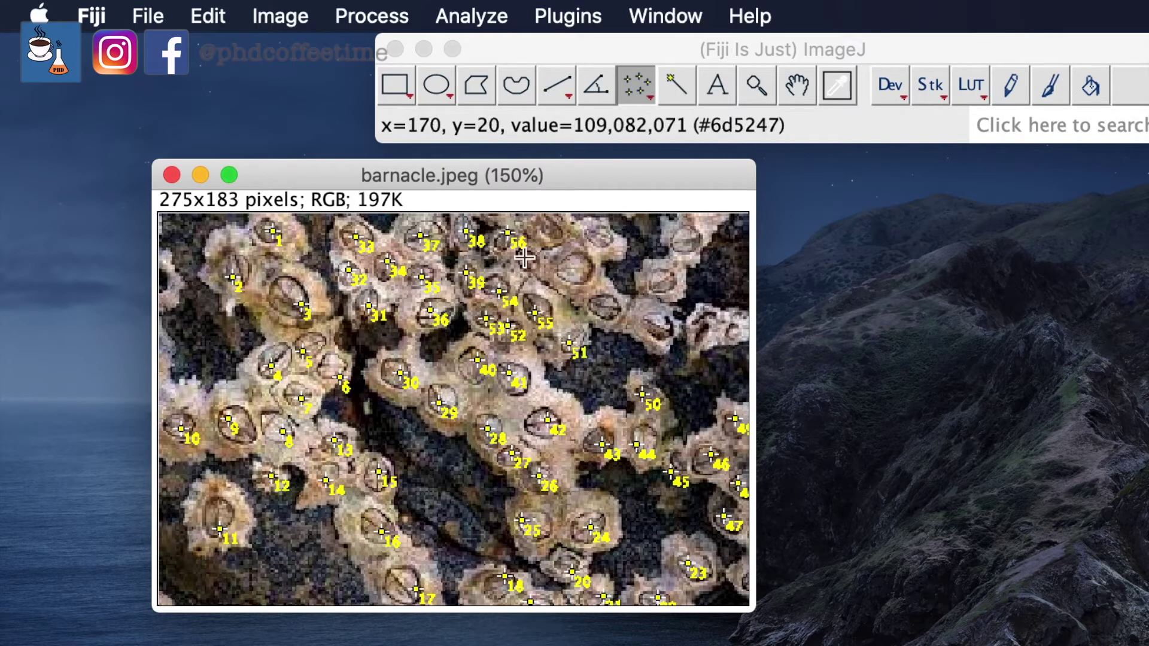
{"action": "left_click", "coordinate": [550, 230]}
{"action": "left_click", "coordinate": [565, 269]}
{"action": "left_click", "coordinate": [602, 232]}
{"action": "left_click", "coordinate": [602, 308]}
{"action": "left_click", "coordinate": [693, 229]}
{"action": "left_click", "coordinate": [658, 285]}
{"action": "left_click", "coordinate": [650, 328]}
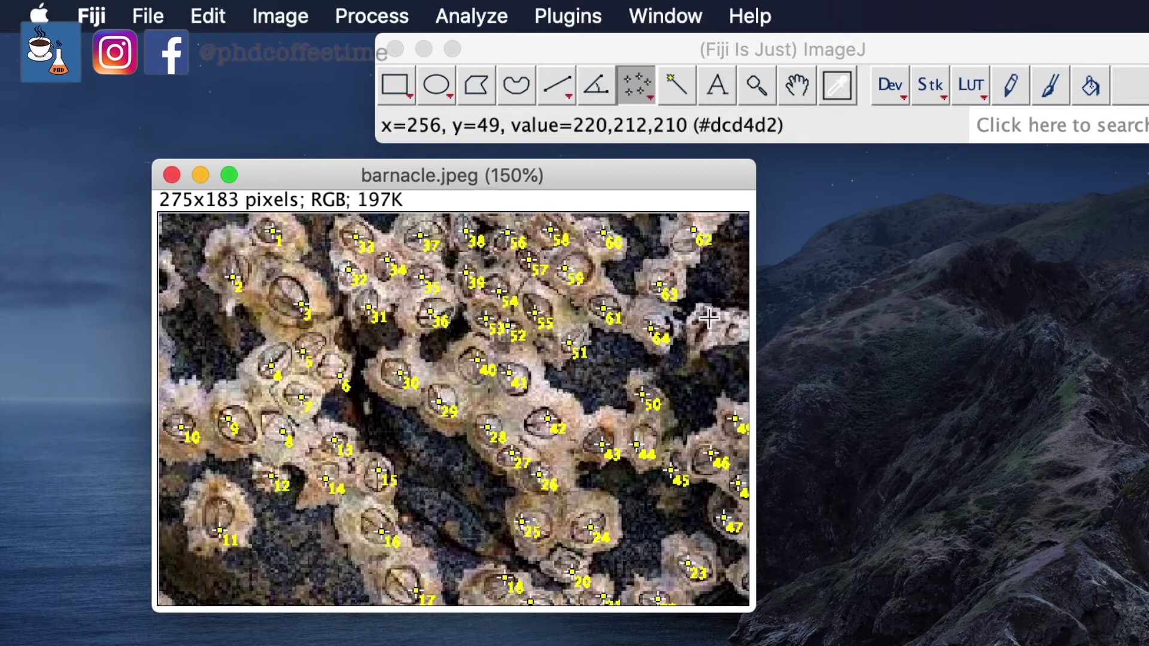
{"action": "key", "text": "super+m"}
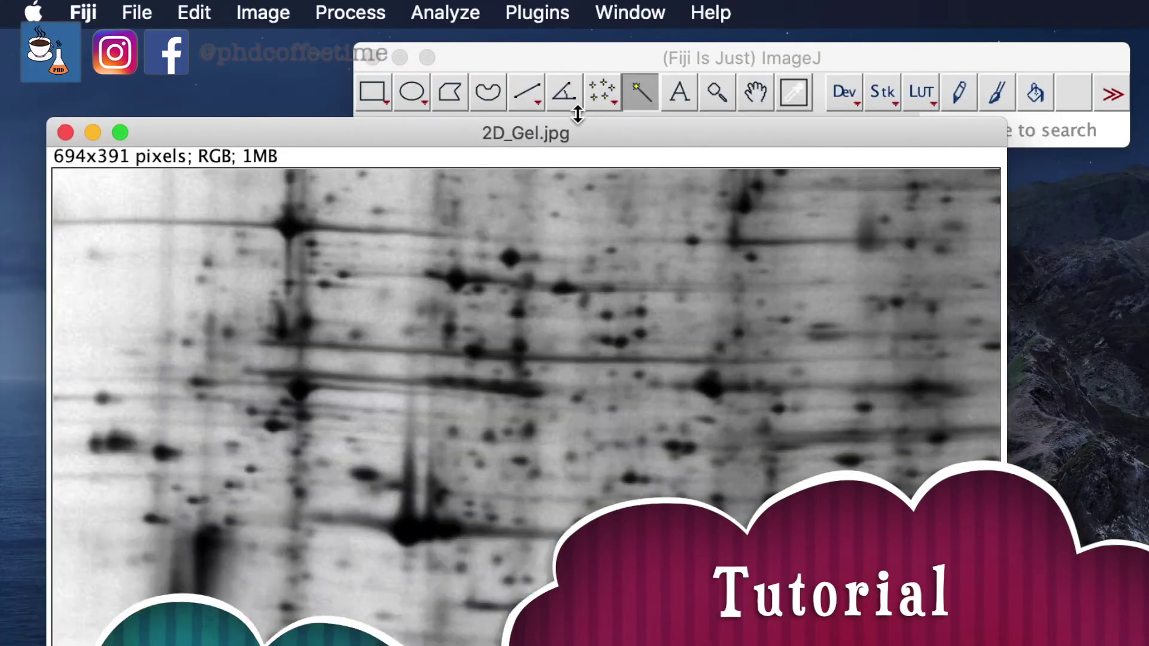
Zoom the gel to 800% on the dark spot and pan to centre it.
{"action": "left_click", "coordinate": [718, 93]}
{"action": "left_click", "coordinate": [143, 285]}
{"action": "left_click", "coordinate": [156, 232]}
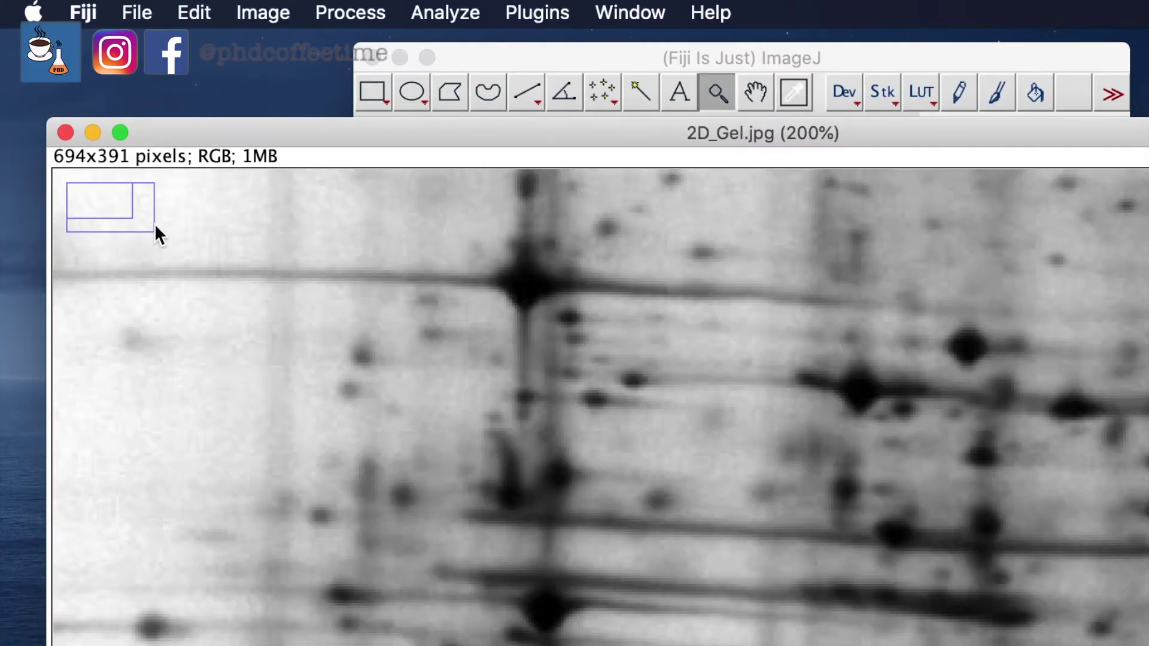
{"action": "left_click", "coordinate": [712, 341]}
{"action": "left_click", "coordinate": [709, 350]}
{"action": "left_click", "coordinate": [700, 365]}
{"action": "left_click", "coordinate": [865, 481]}
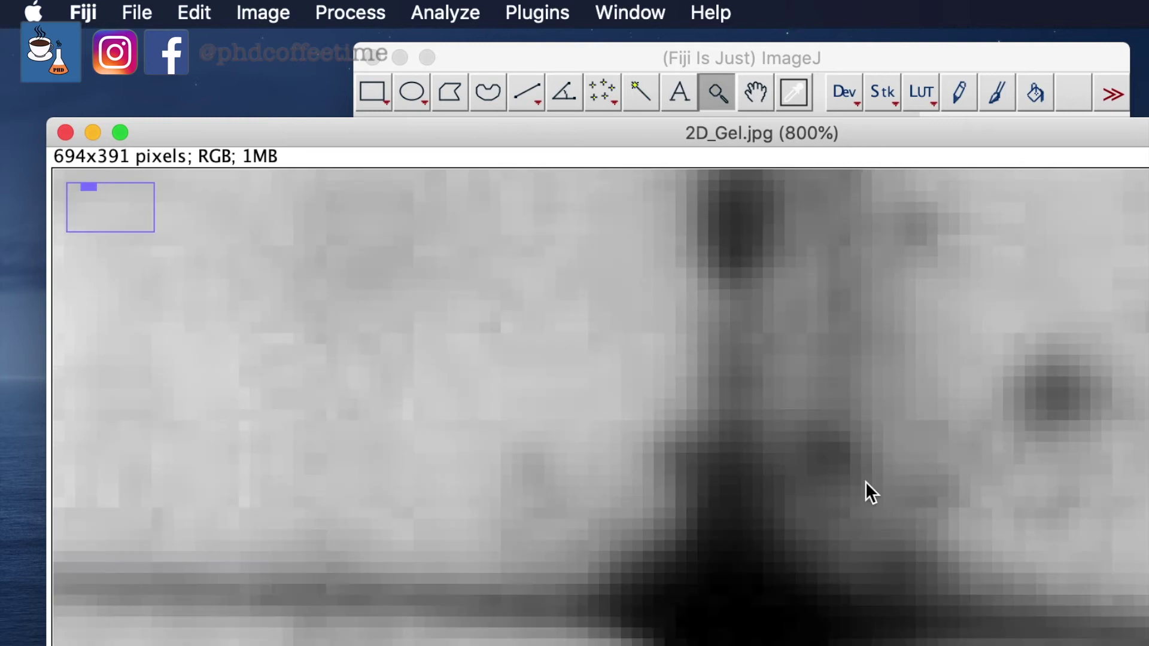
{"action": "left_click", "coordinate": [756, 93]}
{"action": "left_click_drag", "start_coordinate": [684, 575], "coordinate": [560, 505]}
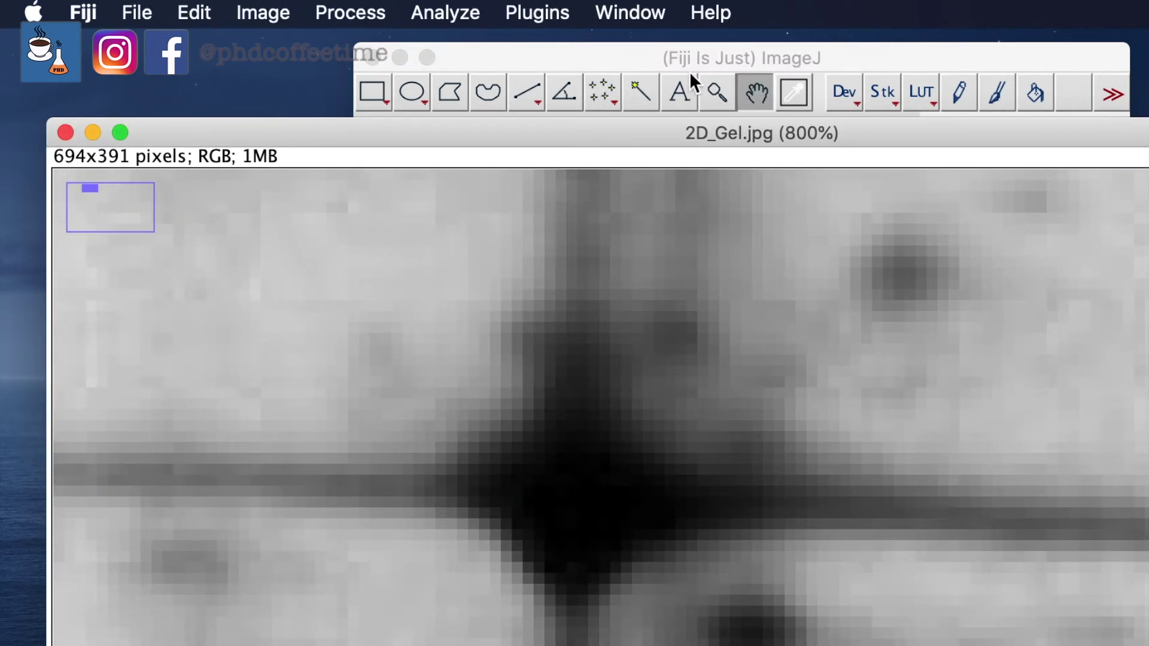
Convert the gel image from RGB to 8-bit greyscale.
{"action": "left_click", "coordinate": [284, 13]}
{"action": "left_click", "coordinate": [275, 56]}
{"action": "left_click", "coordinate": [233, 18]}
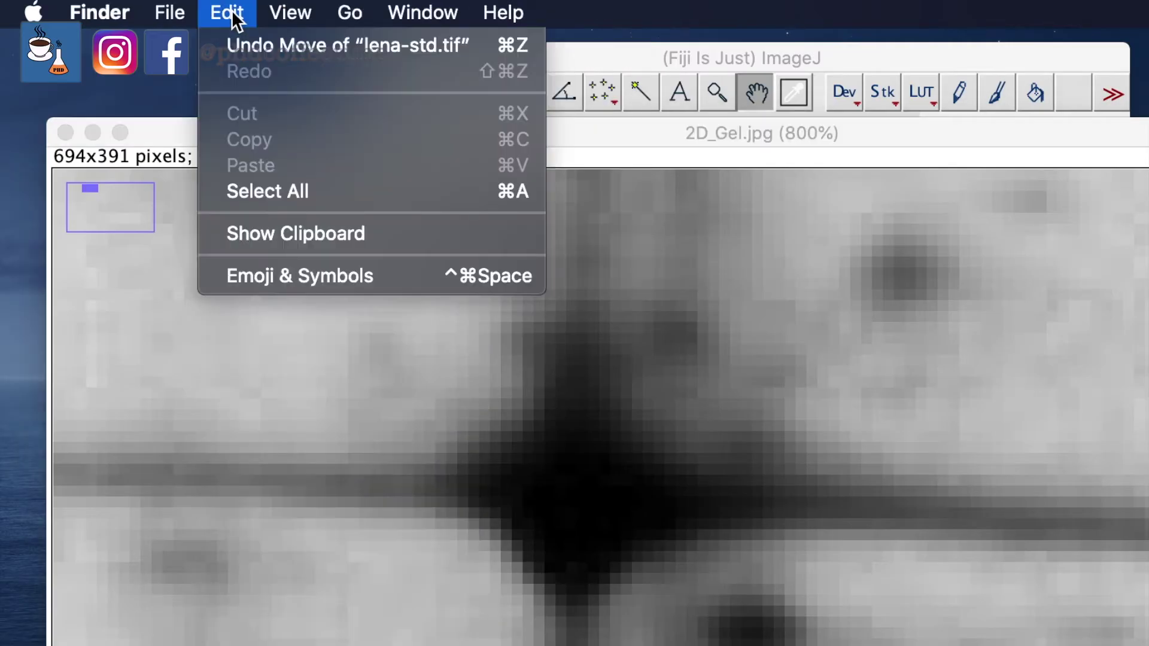
{"action": "mouse_move", "coordinate": [177, 21]}
{"action": "left_click", "coordinate": [470, 56]}
{"action": "left_click", "coordinate": [269, 12]}
{"action": "mouse_move", "coordinate": [298, 44]}
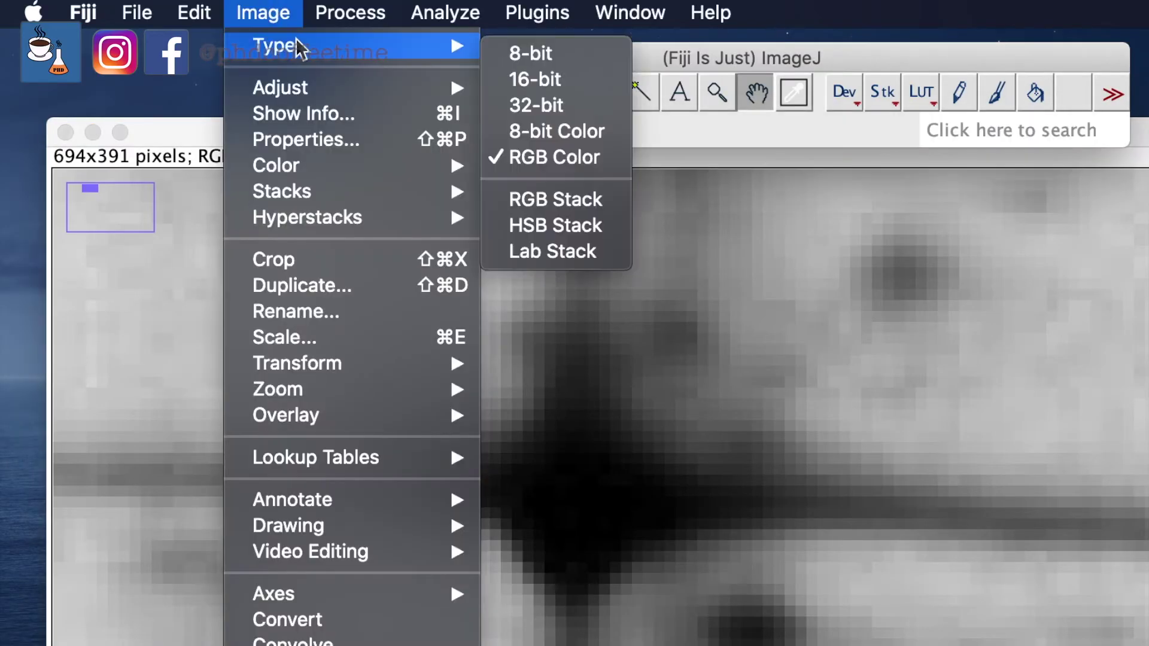
{"action": "left_click", "coordinate": [532, 57]}
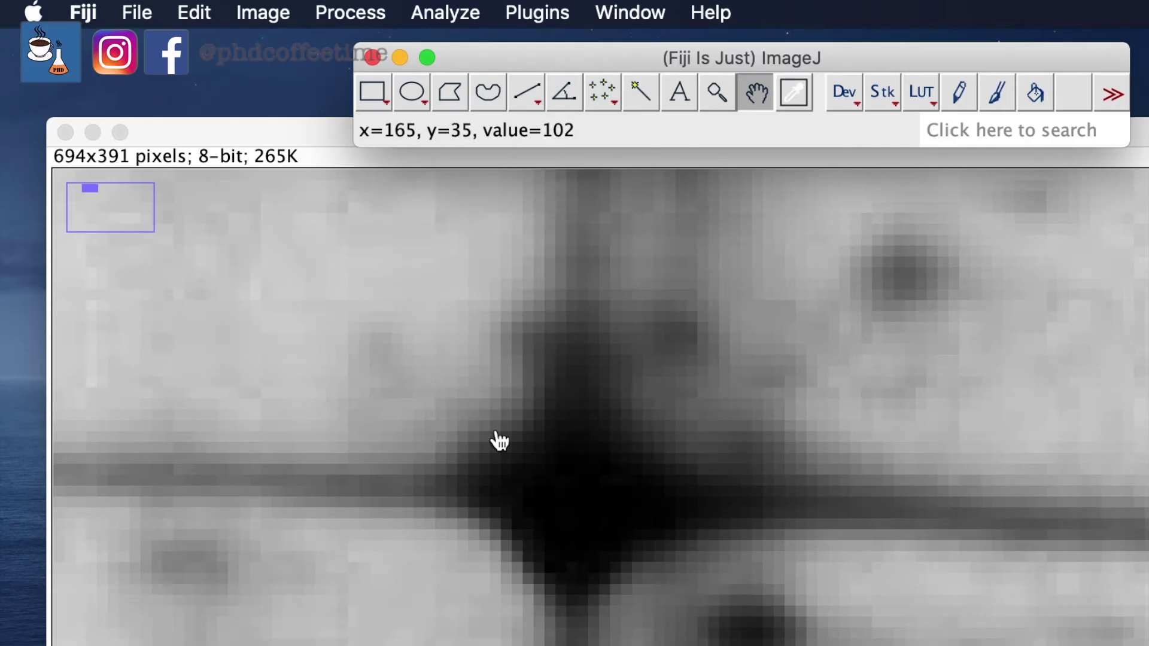
Magnify the 8-bit gel from 1200% to 1600% to see individual pixels.
{"action": "left_click", "coordinate": [527, 92]}
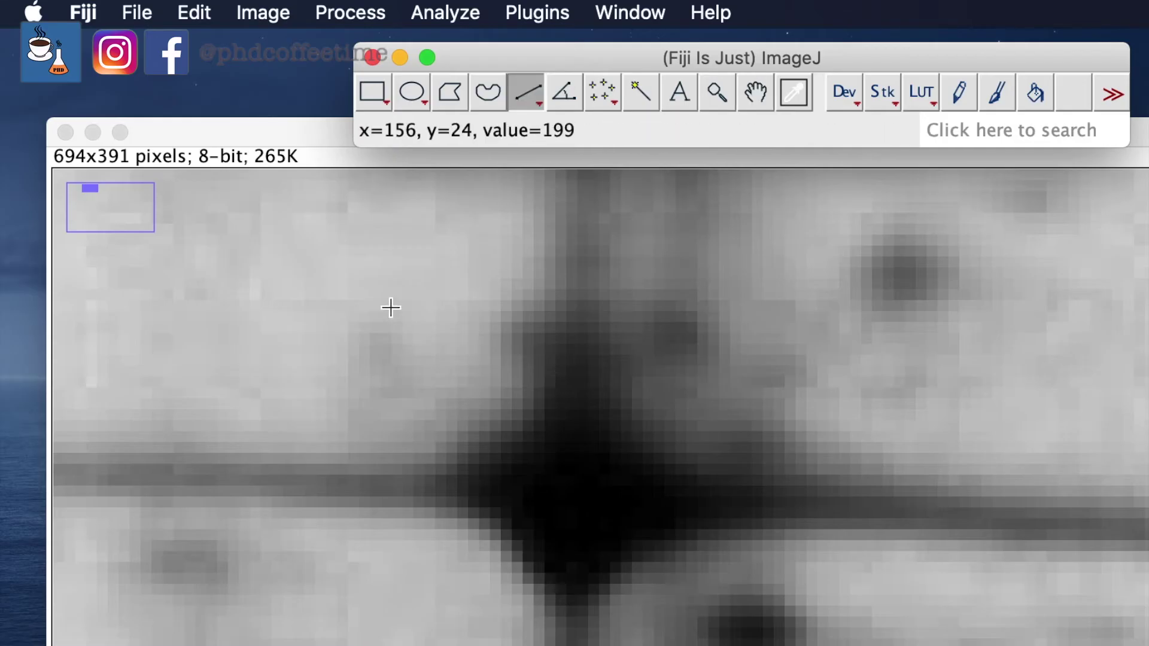
{"action": "left_click", "coordinate": [717, 93]}
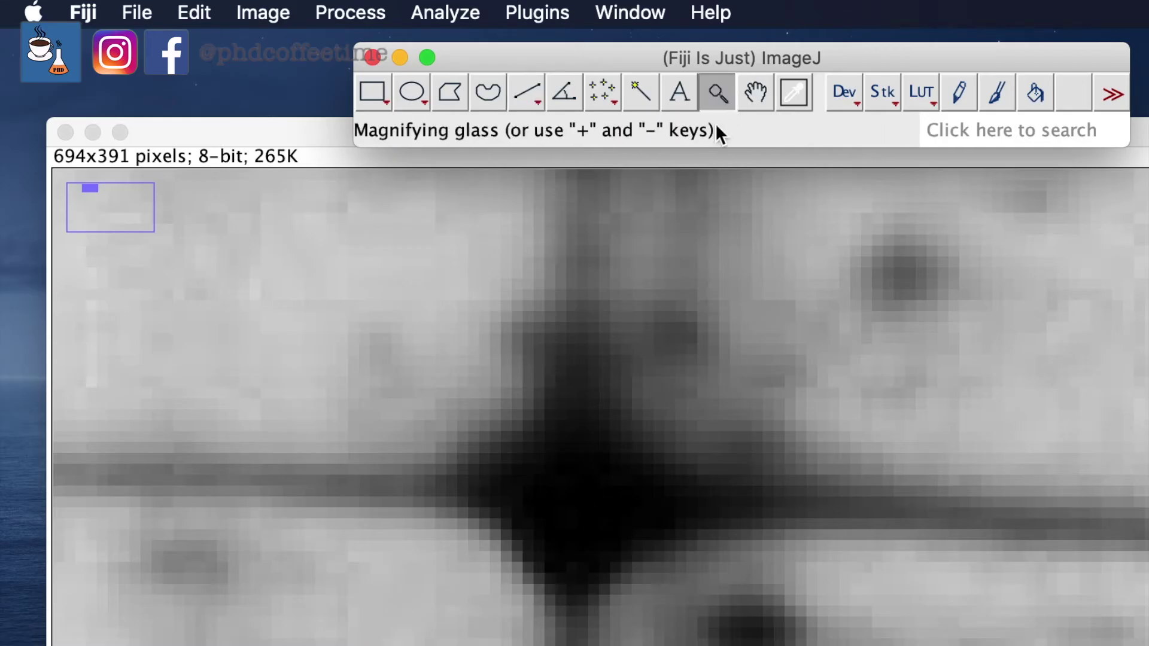
{"action": "left_click", "coordinate": [634, 350]}
{"action": "left_click", "coordinate": [634, 349]}
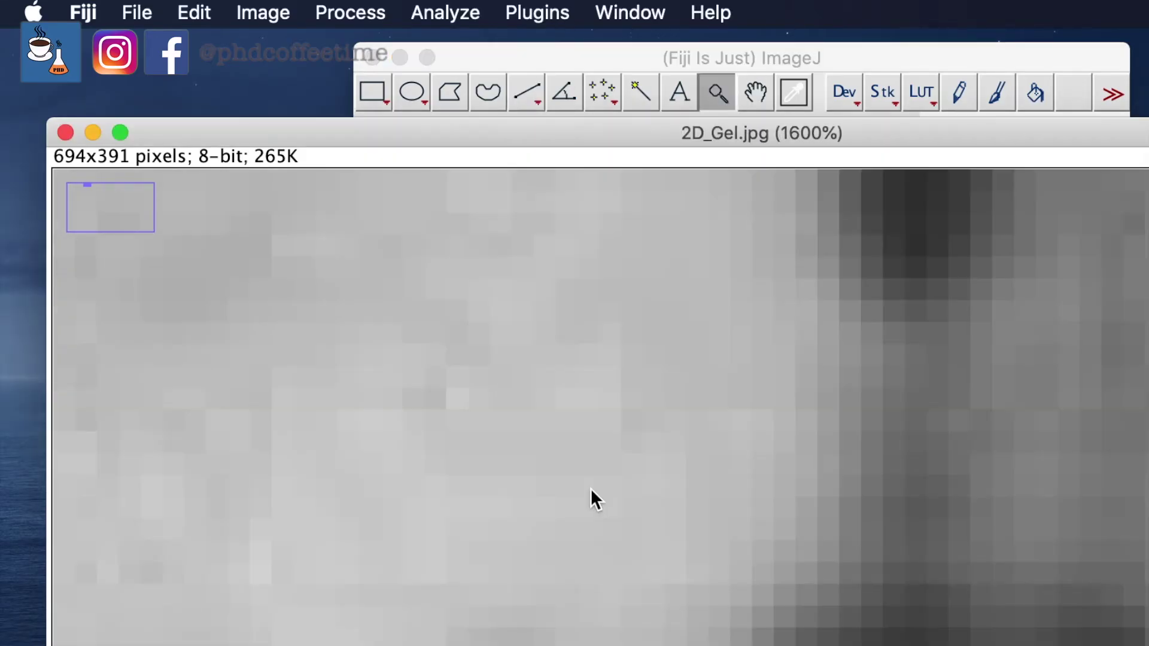
{"action": "left_click", "coordinate": [747, 96]}
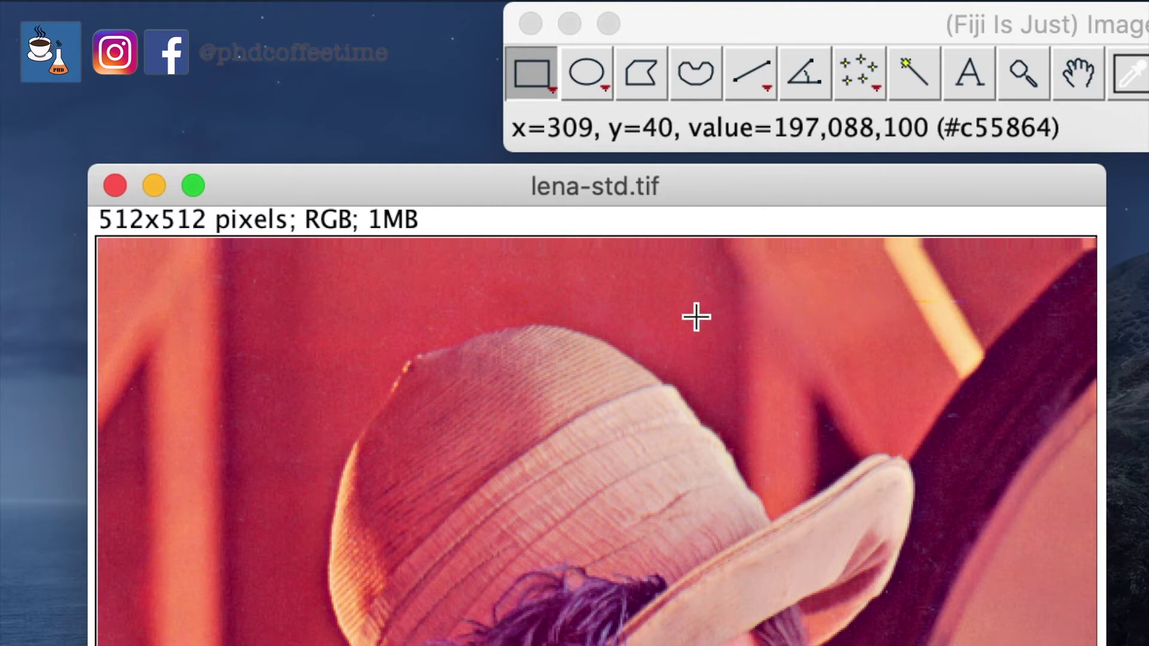
Convert lena-std.tif to an RGB stack, browse its slices, and move the Blue channel image aside.
{"action": "left_click", "coordinate": [354, 2]}
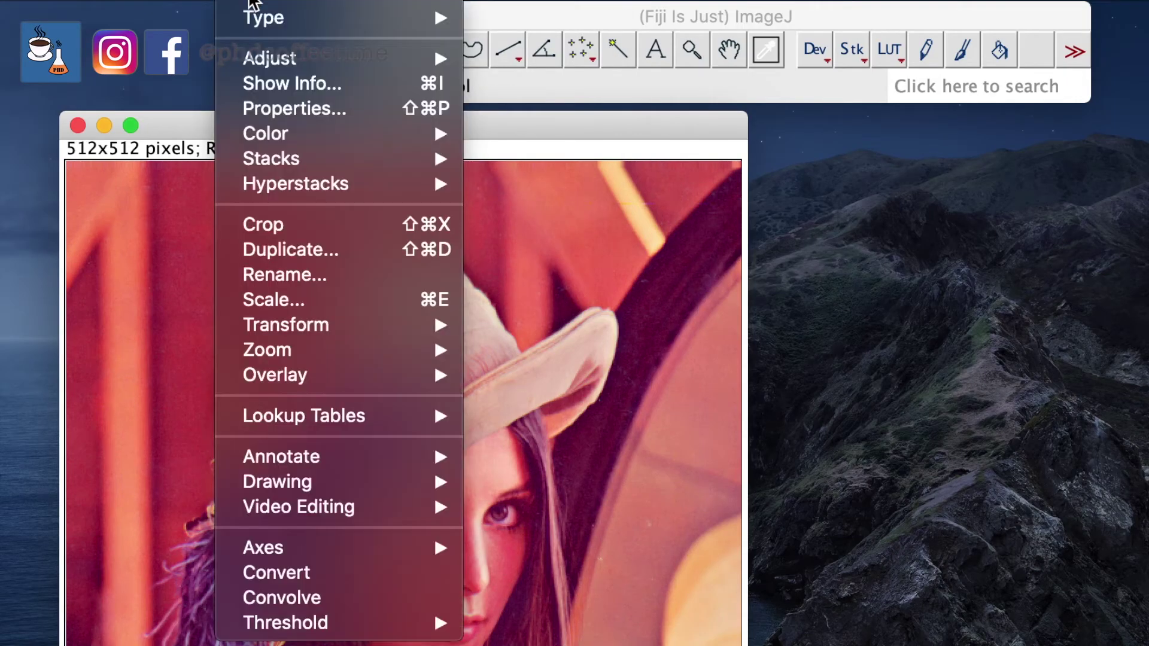
{"action": "mouse_move", "coordinate": [626, 37]}
{"action": "left_click", "coordinate": [551, 167]}
{"action": "scroll", "coordinate": [411, 547], "scroll_direction": "down", "scroll_amount": 1}
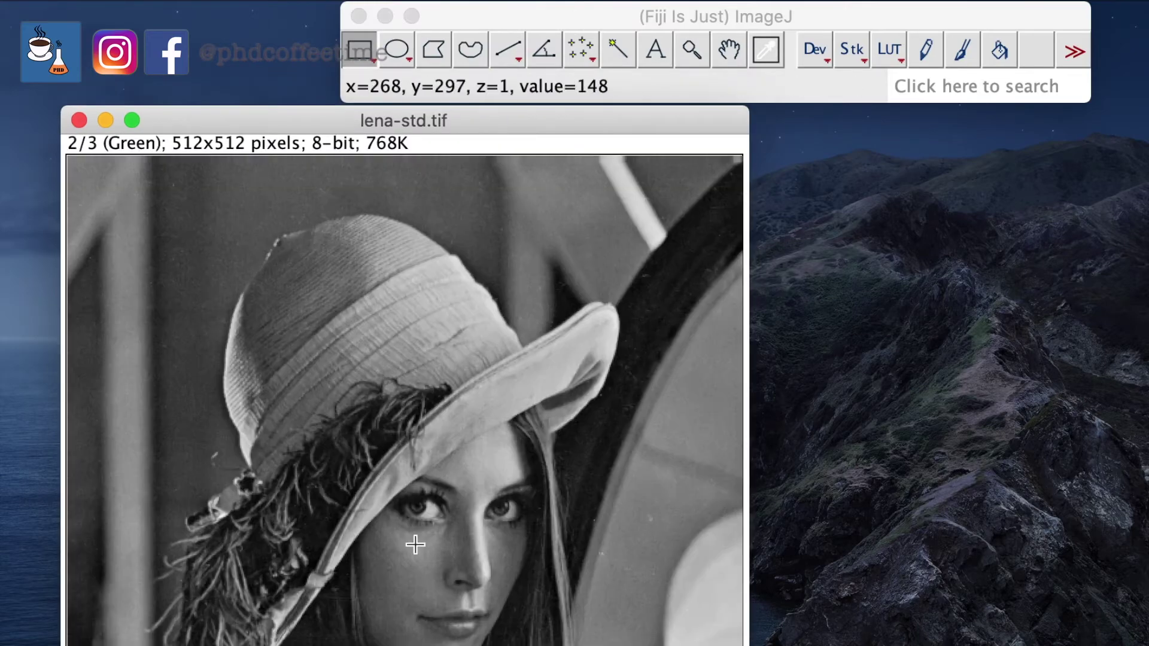
{"action": "scroll", "coordinate": [502, 453], "scroll_direction": "down", "scroll_amount": 1}
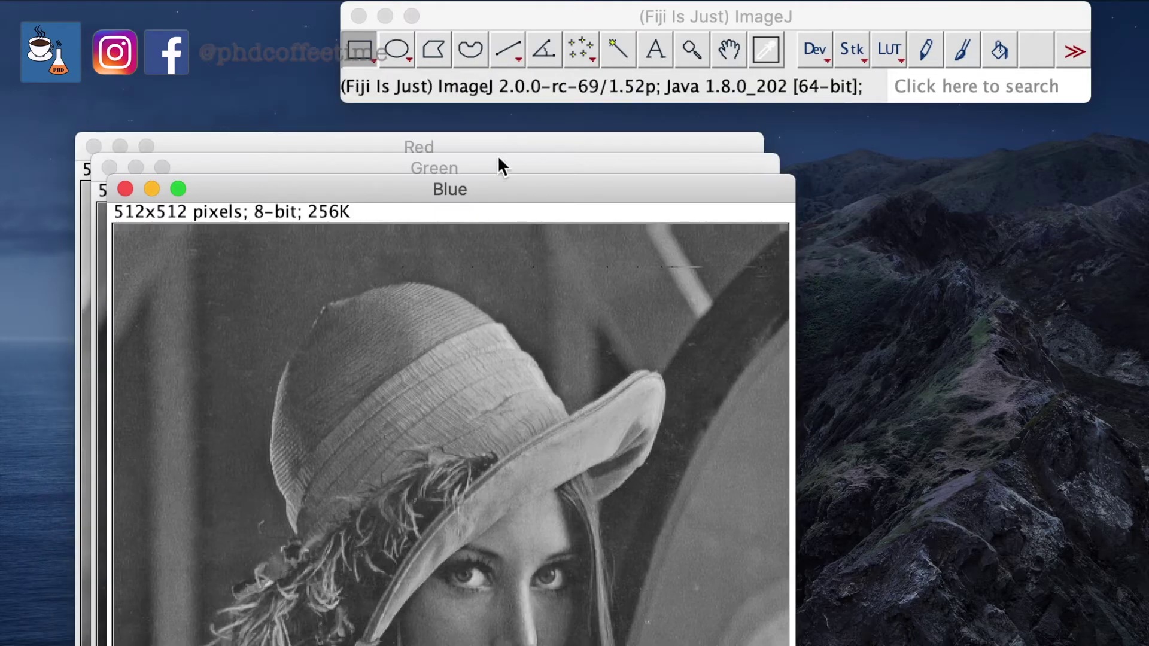
{"action": "left_click_drag", "start_coordinate": [479, 189], "coordinate": [440, 152]}
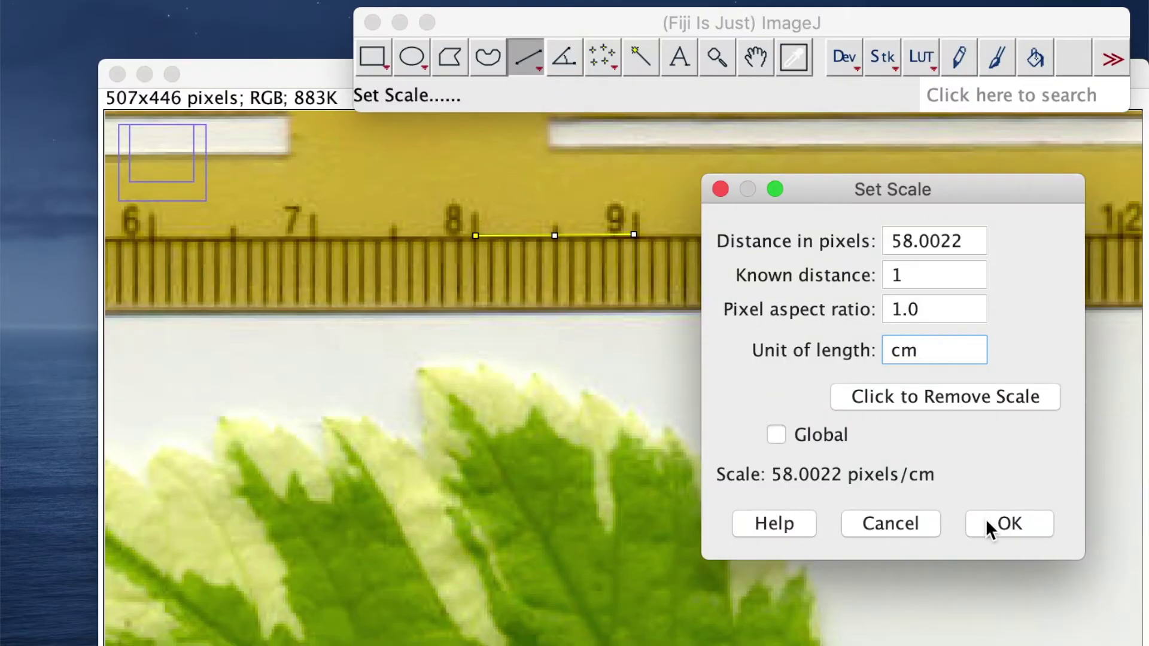
Apply the 58.0022 pixels per cm scale, then zoom out twice to show the whole leaf.
{"action": "left_click", "coordinate": [988, 529]}
{"action": "left_click", "coordinate": [717, 56]}
{"action": "right_click", "coordinate": [714, 274]}
{"action": "right_click", "coordinate": [714, 274]}
{"action": "right_click", "coordinate": [711, 278]}
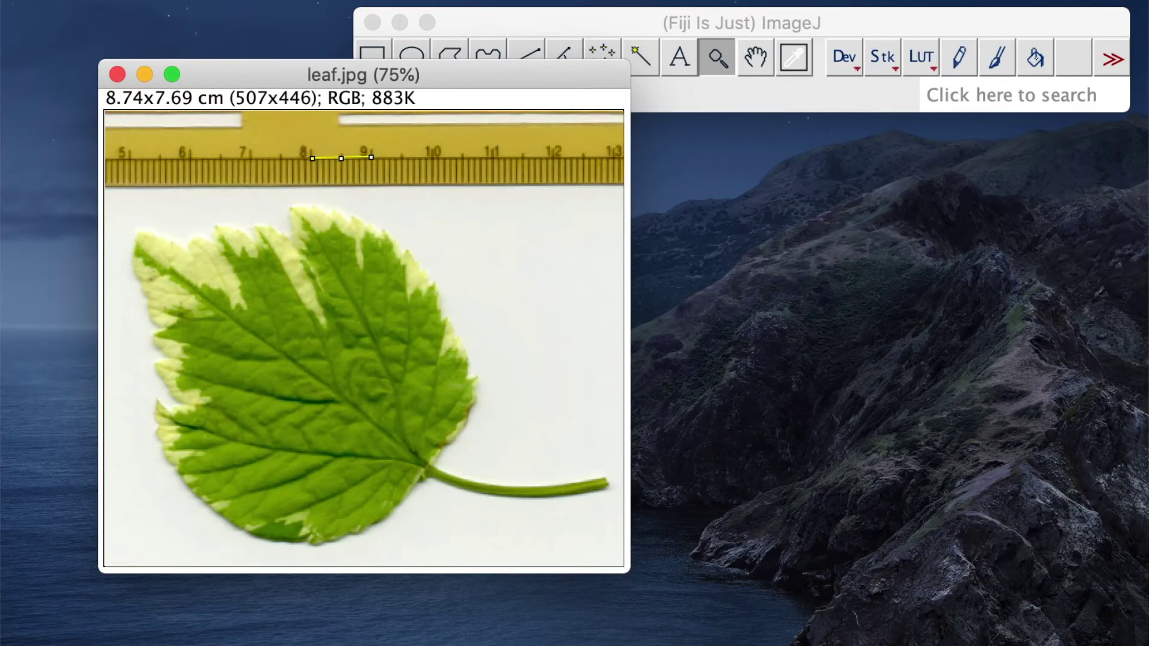
{"action": "left_click", "coordinate": [269, 3]}
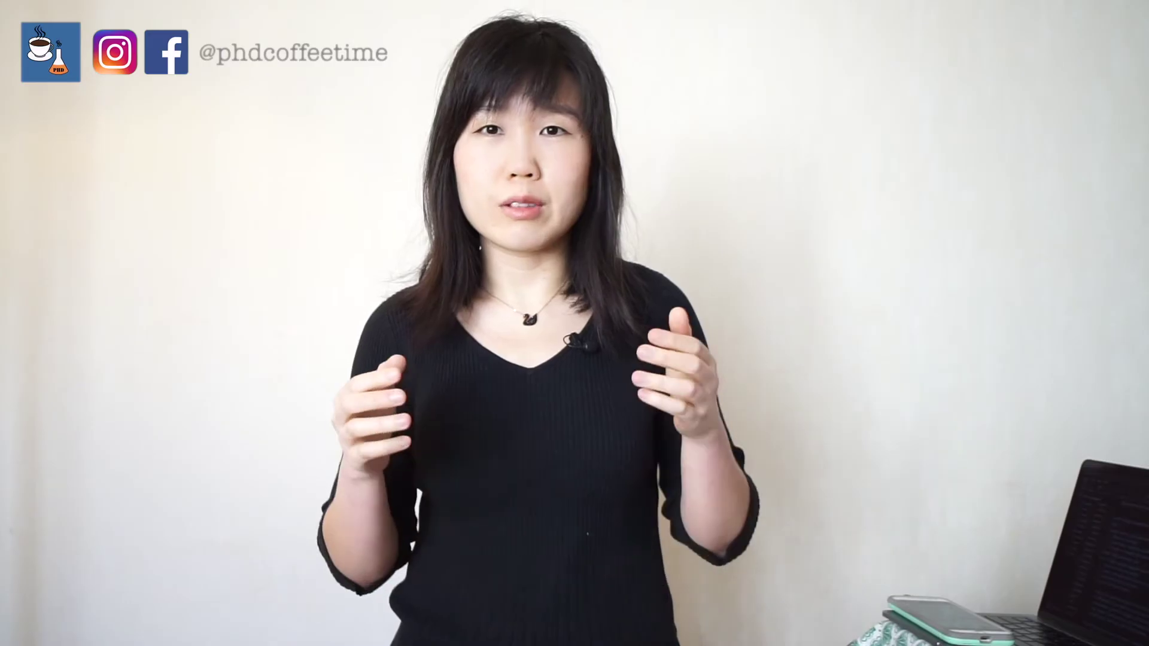